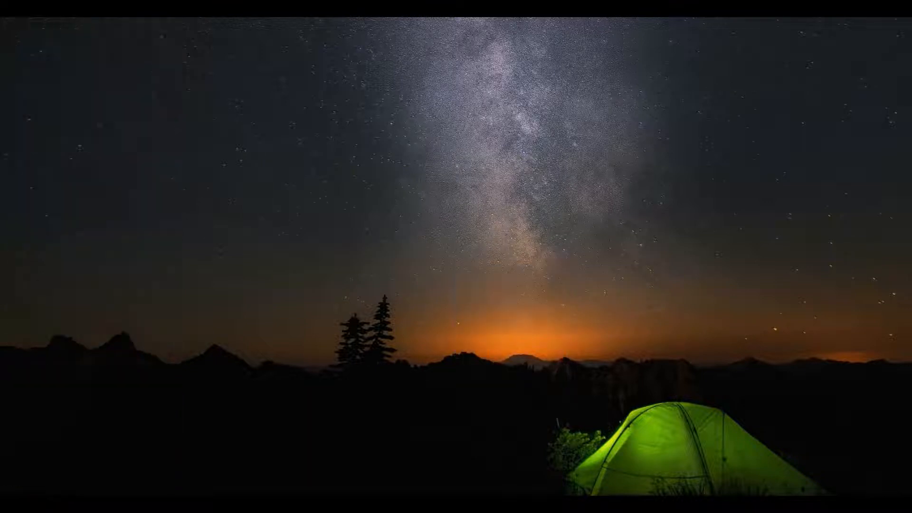
{"action": "right_click", "coordinate": [231, 169]}
{"action": "left_click", "coordinate": [257, 196]}
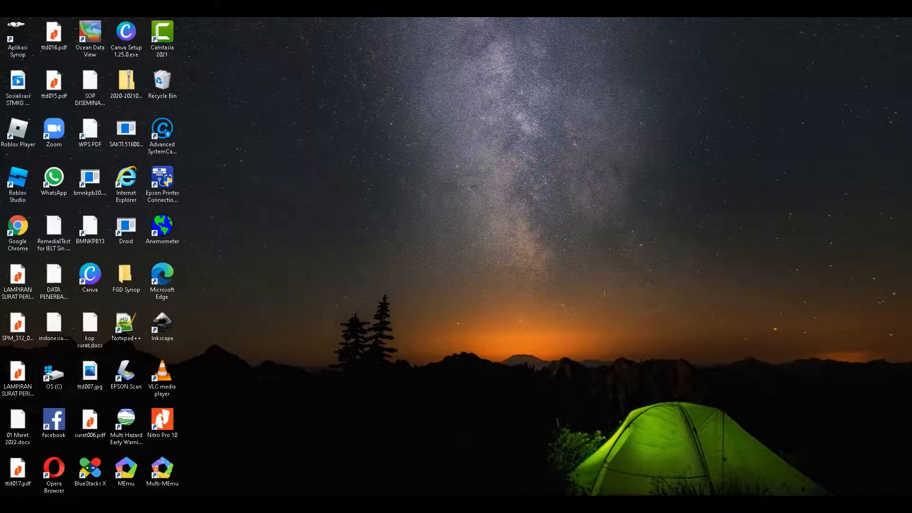
{"action": "right_click", "coordinate": [335, 177]}
{"action": "left_click", "coordinate": [361, 207]}
{"action": "right_click", "coordinate": [274, 148]}
{"action": "left_click", "coordinate": [290, 177]}
{"action": "right_click", "coordinate": [371, 224]}
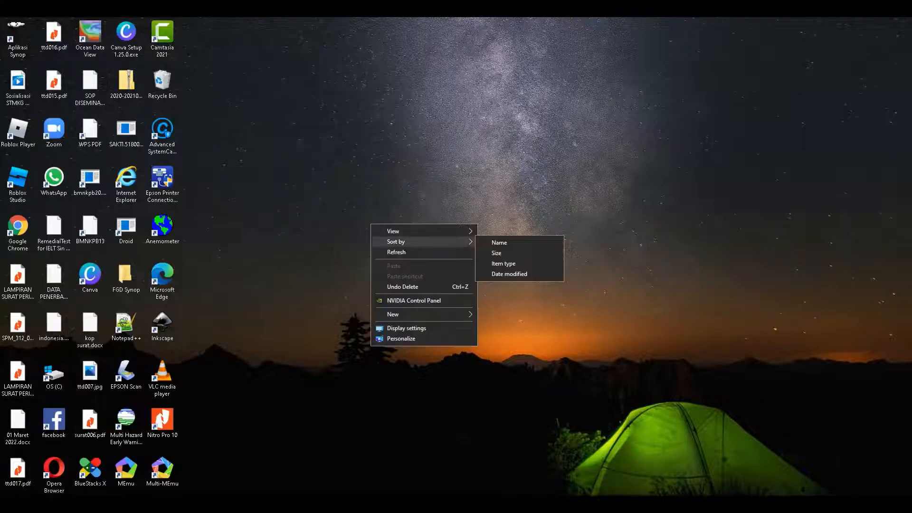
{"action": "left_click", "coordinate": [396, 251]}
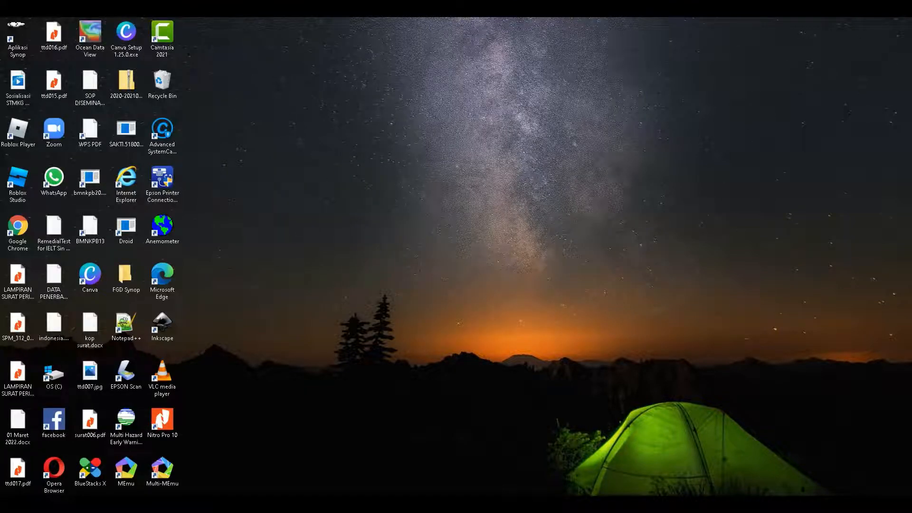
{"action": "right_click", "coordinate": [323, 142]}
{"action": "left_click", "coordinate": [346, 170]}
{"action": "right_click", "coordinate": [458, 201]}
{"action": "left_click", "coordinate": [480, 230]}
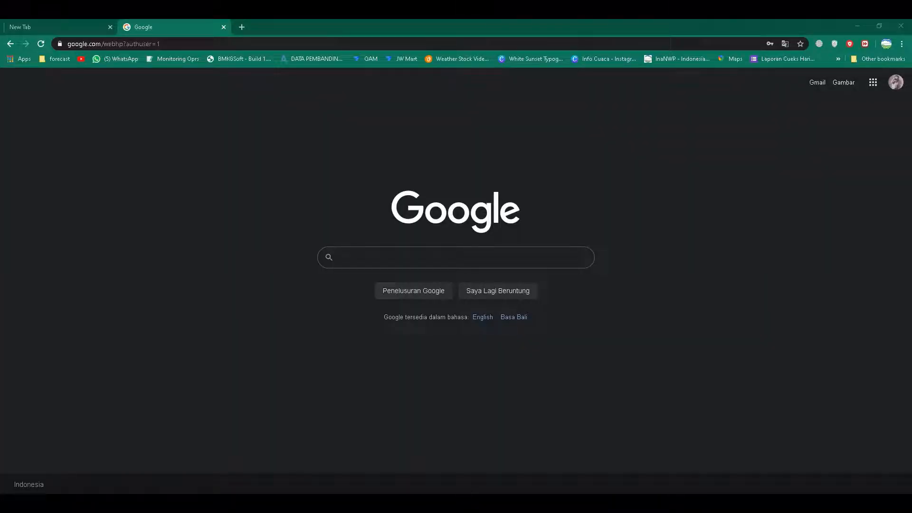
{"action": "right_click", "coordinate": [35, 159]}
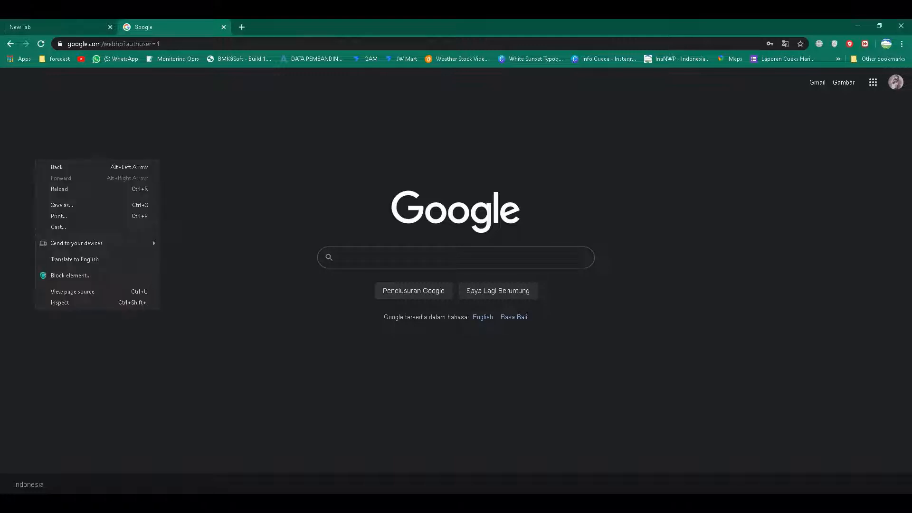
{"action": "key", "text": "Escape"}
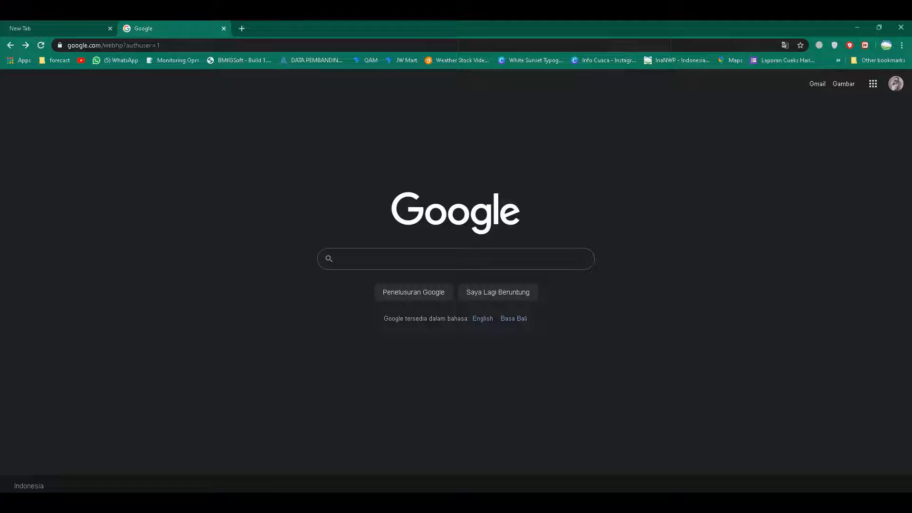
- Enlarge the Google homepage to 175% and open the Gmail inbox from it
{"action": "key", "text": "ctrl+plus"}
{"action": "key", "text": "ctrl+plus"}
{"action": "key", "text": "ctrl+plus"}
{"action": "key", "text": "ctrl+plus"}
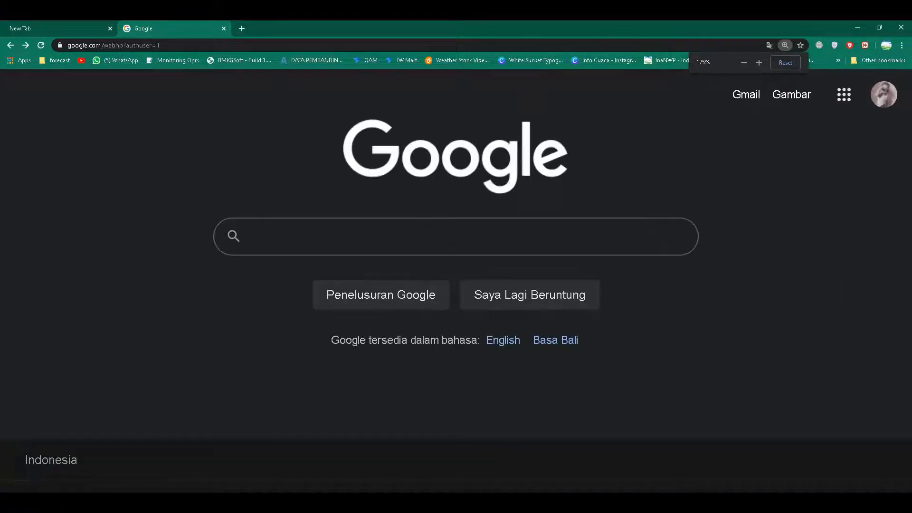
{"action": "left_click", "coordinate": [746, 94]}
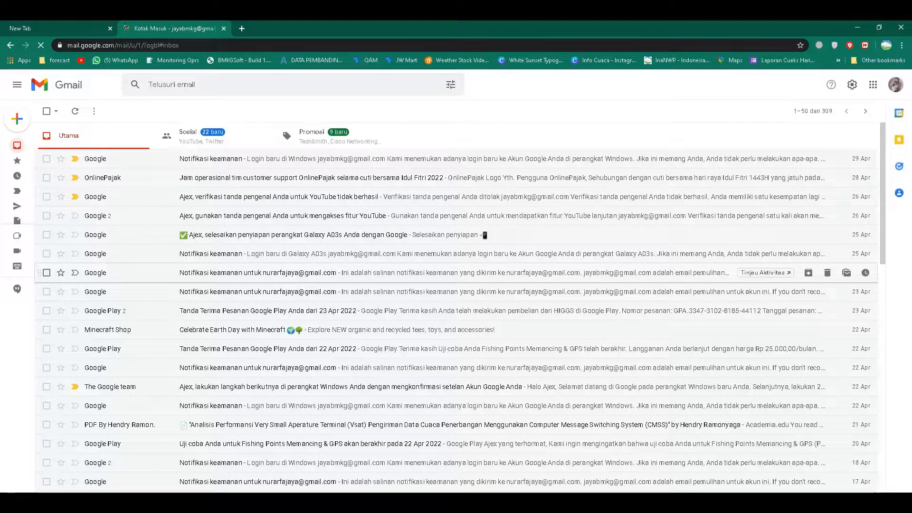
- Enlarge the Gmail inbox and open Google Drive from the list of Google apps
{"action": "key", "text": "ctrl+plus"}
{"action": "key", "text": "ctrl+plus"}
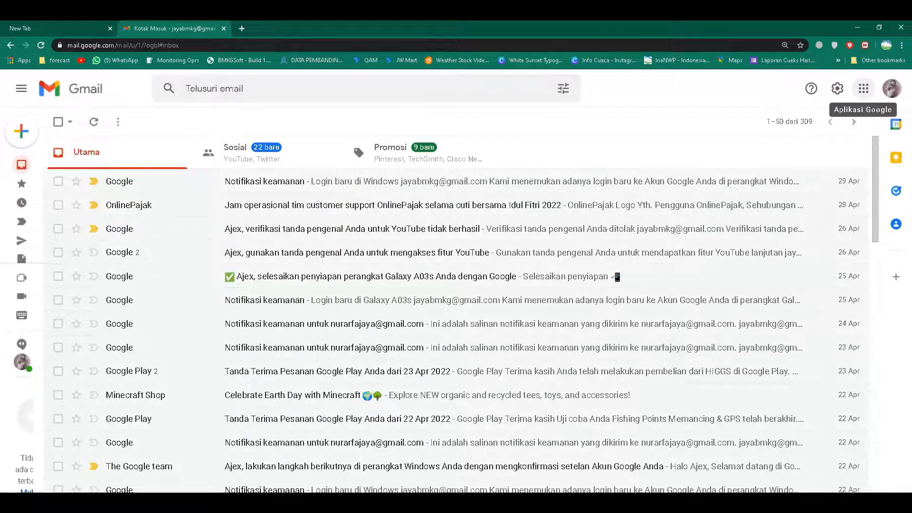
{"action": "left_click", "coordinate": [863, 89]}
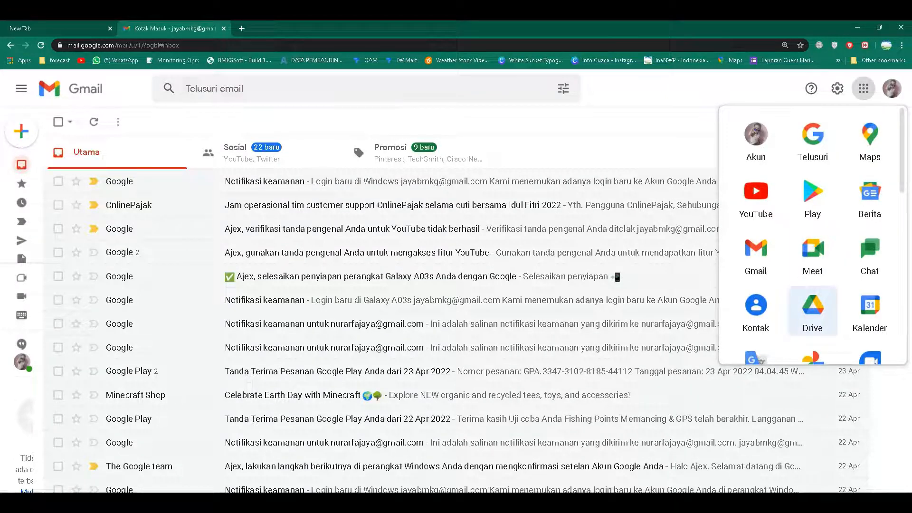
{"action": "left_click", "coordinate": [812, 309]}
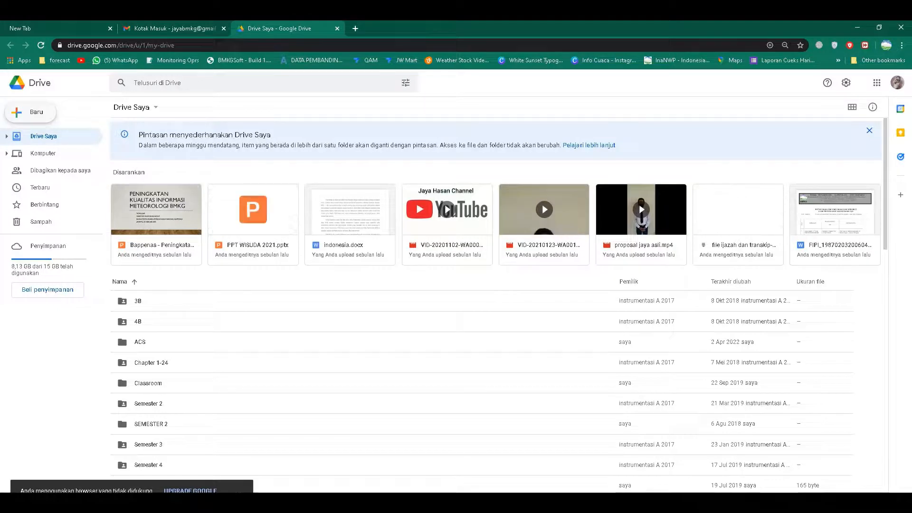
- Enlarge the Drive page and create a new blank Google Form (Google Formulir) in My Drive
{"action": "key", "text": "Tab"}
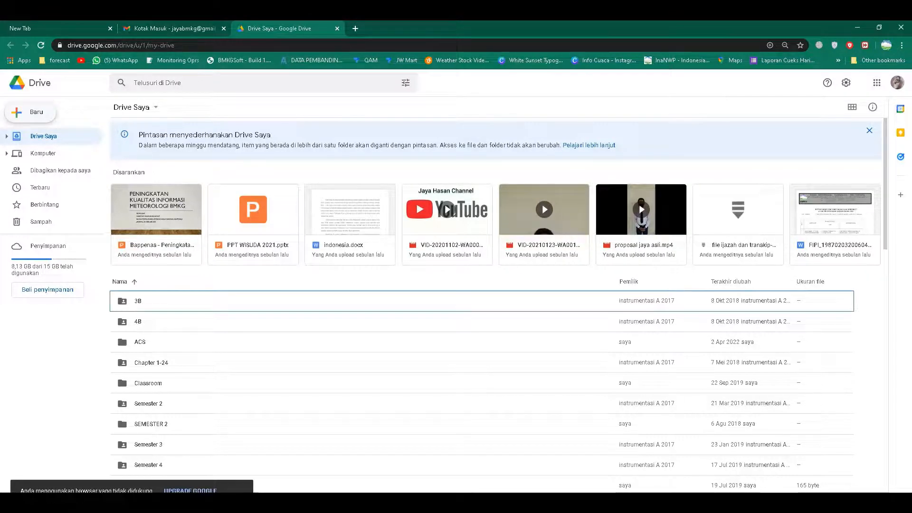
{"action": "key", "text": "ctrl+plus"}
{"action": "key", "text": "ctrl+plus"}
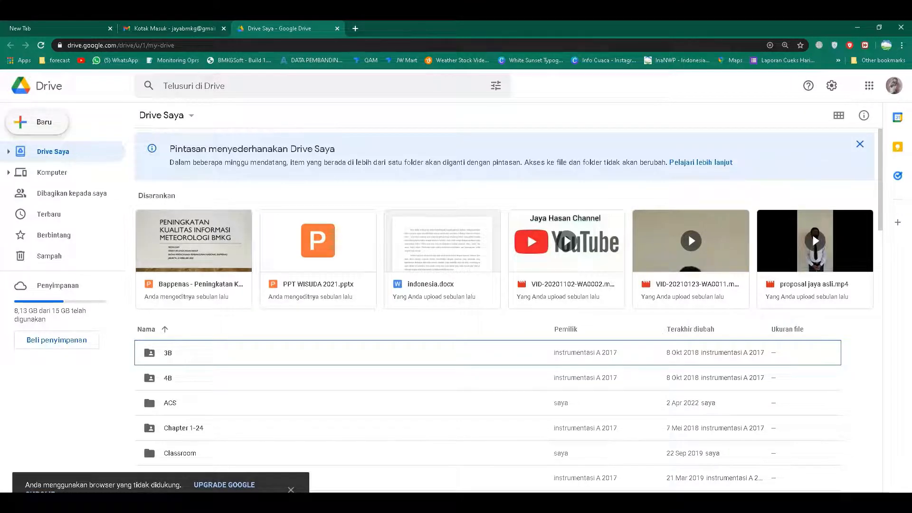
{"action": "left_click", "coordinate": [36, 122]}
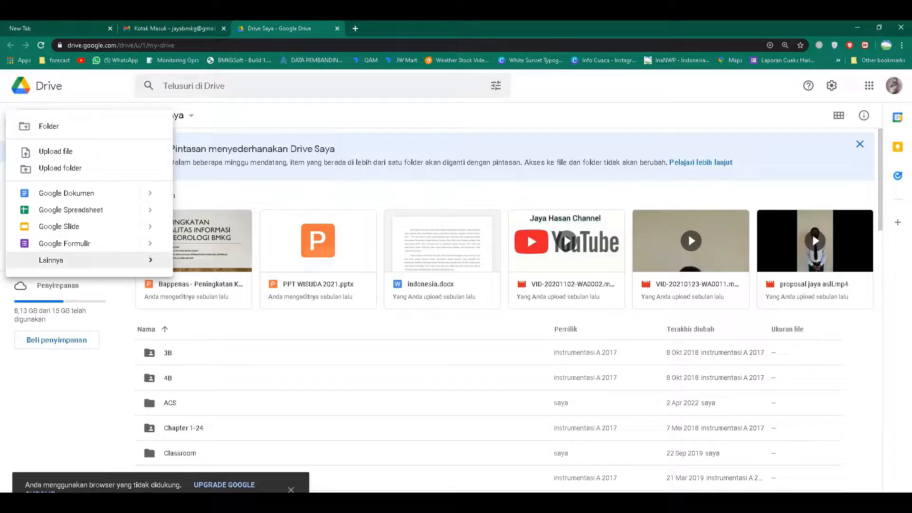
{"action": "mouse_move", "coordinate": [51, 260]}
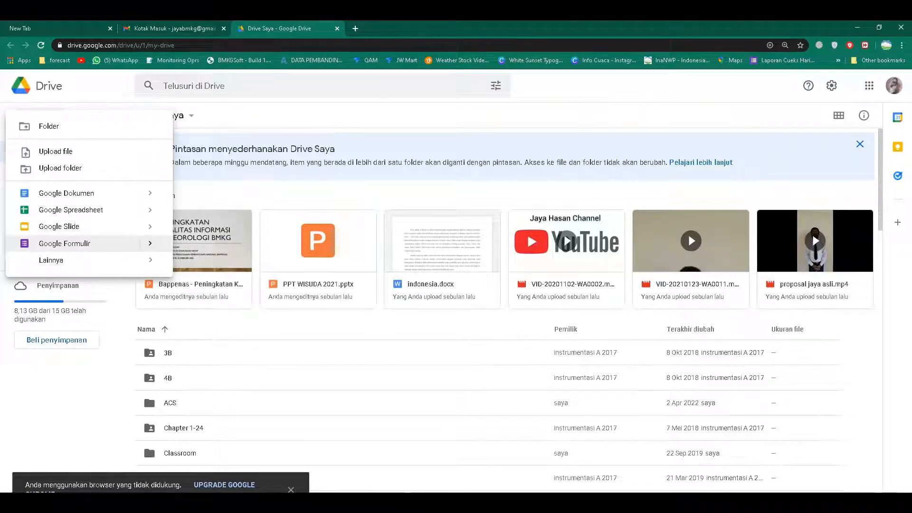
{"action": "left_click", "coordinate": [64, 243]}
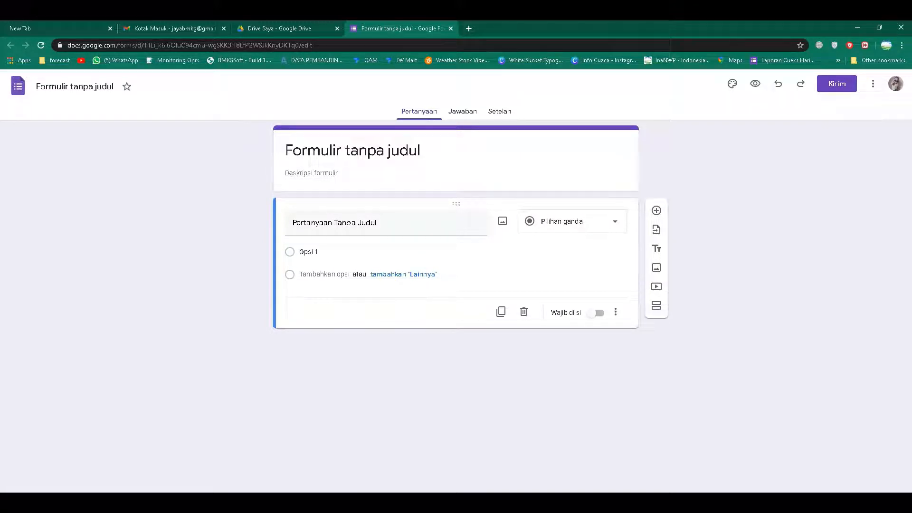
- Replace the default form title with "TANGGAPAN KONTEN YOUTUBE SAYA"
{"action": "left_click", "coordinate": [420, 150]}
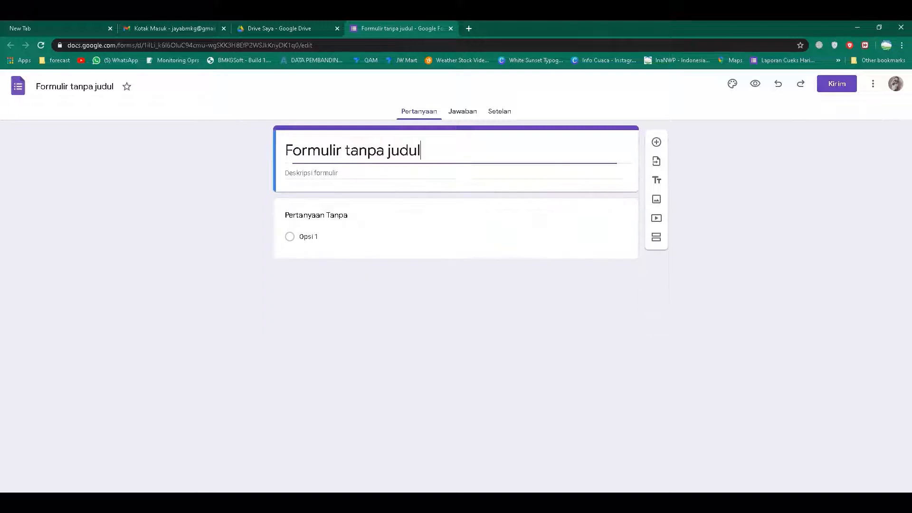
{"action": "key", "text": "shift+Left"}
{"action": "key", "text": "shift+Left"}
{"action": "key", "text": "shift+Left"}
{"action": "key", "text": "shift+Left"}
{"action": "key", "text": "shift+Left"}
{"action": "key", "text": "shift+Left"}
{"action": "key", "text": "shift+Left"}
{"action": "key", "text": "shift+Left"}
{"action": "key", "text": "shift+Left"}
{"action": "key", "text": "shift+Left"}
{"action": "key", "text": "shift+Left"}
{"action": "key", "text": "shift+Left"}
{"action": "key", "text": "shift+Left"}
{"action": "key", "text": "shift+Left"}
{"action": "key", "text": "shift+Left"}
{"action": "key", "text": "shift+Left"}
{"action": "key", "text": "shift+Left"}
{"action": "key", "text": "shift+Left"}
{"action": "key", "text": "shift+Left"}
{"action": "key", "text": "shift+Left"}
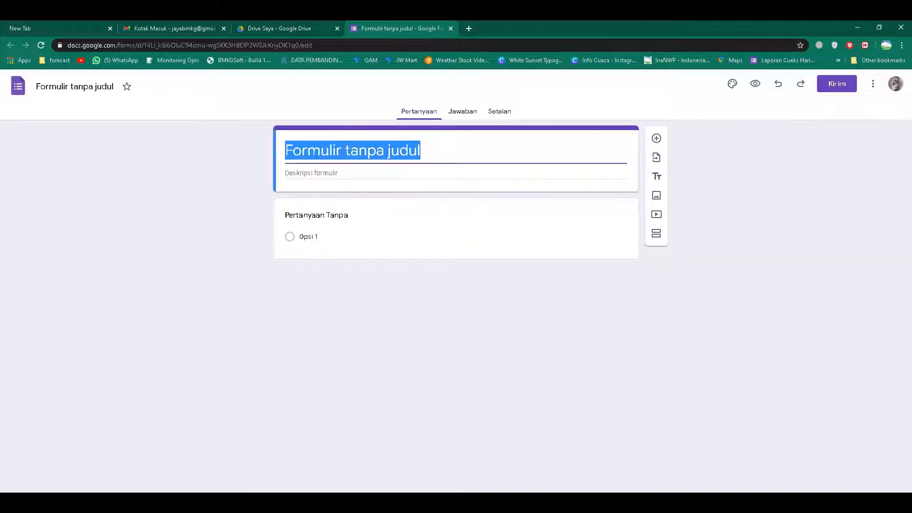
{"action": "key", "text": "Right"}
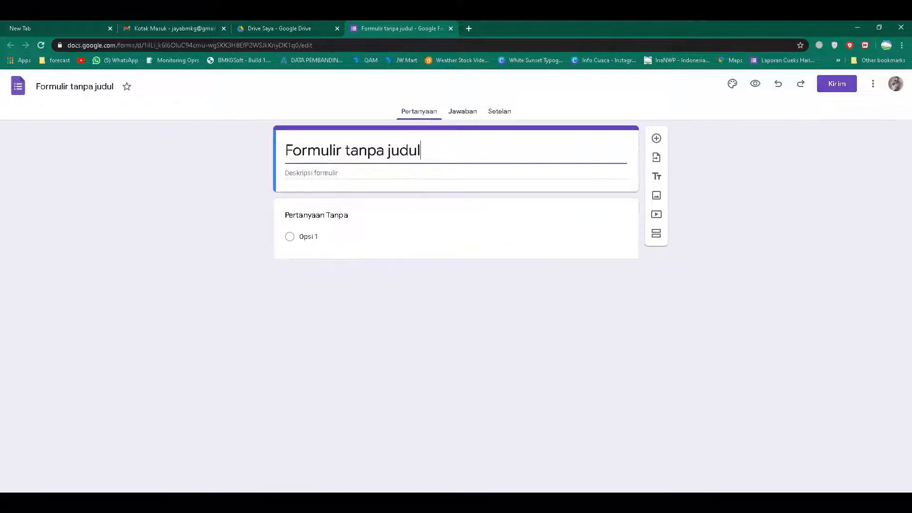
{"action": "key", "text": "shift+Left"}
{"action": "key", "text": "shift+Left"}
{"action": "key", "text": "shift+Left"}
{"action": "key", "text": "shift+Left"}
{"action": "key", "text": "shift+Left"}
{"action": "key", "text": "shift+Left"}
{"action": "key", "text": "shift+Left"}
{"action": "key", "text": "shift+Left"}
{"action": "key", "text": "shift+Left"}
{"action": "key", "text": "shift+Left"}
{"action": "key", "text": "shift+Left"}
{"action": "key", "text": "shift+Left"}
{"action": "key", "text": "shift+Left"}
{"action": "key", "text": "shift+Left"}
{"action": "key", "text": "shift+Left"}
{"action": "key", "text": "shift+Left"}
{"action": "key", "text": "shift+Left"}
{"action": "key", "text": "shift+Left"}
{"action": "key", "text": "shift+Left"}
{"action": "key", "text": "shift+Left"}
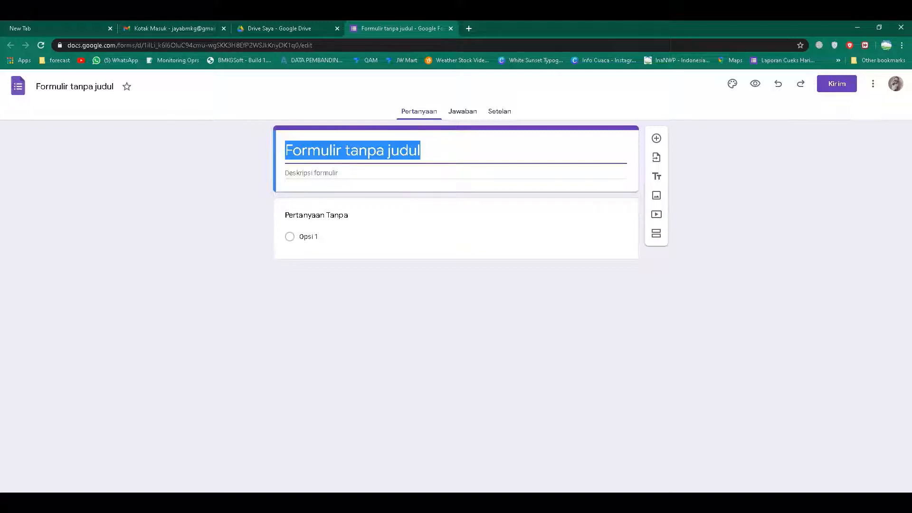
{"action": "type", "text": "tanggapan"}
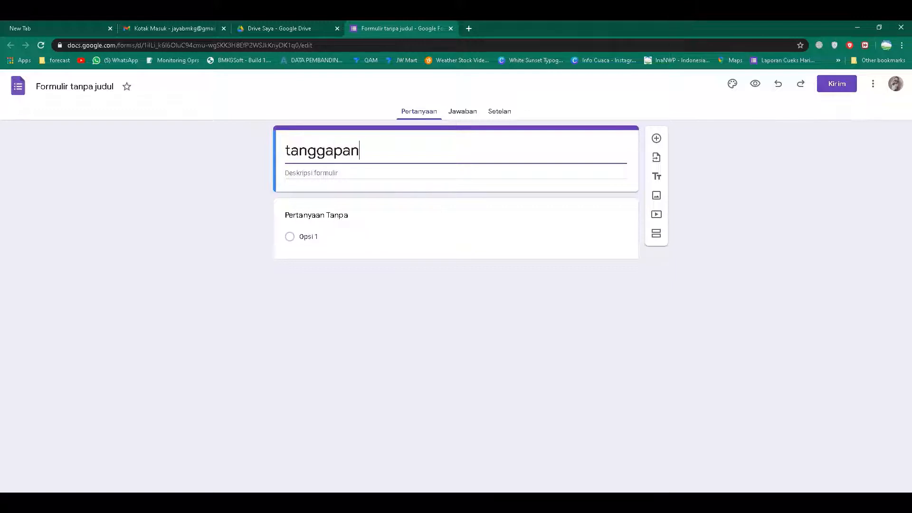
{"action": "key", "text": "BackSpace"}
{"action": "key", "text": "BackSpace"}
{"action": "key", "text": "BackSpace"}
{"action": "key", "text": "BackSpace"}
{"action": "key", "text": "BackSpace"}
{"action": "key", "text": "BackSpace"}
{"action": "key", "text": "BackSpace"}
{"action": "key", "text": "BackSpace"}
{"action": "key", "text": "BackSpace"}
{"action": "key", "text": "BackSpace"}
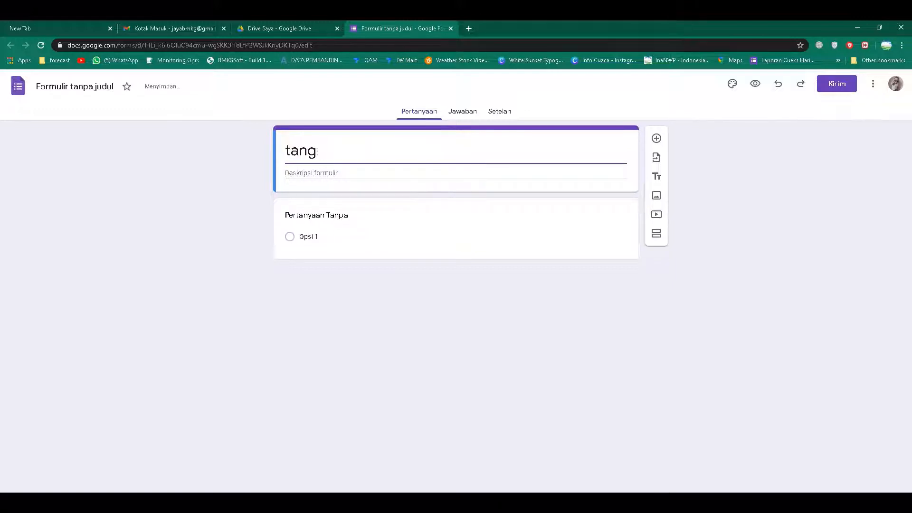
{"action": "type", "text": "TANGGAPAN "}
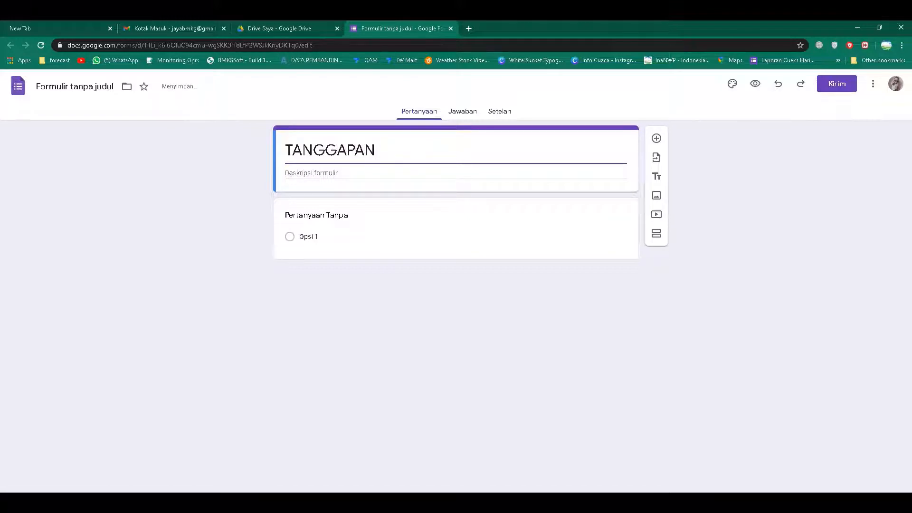
{"action": "type", "text": "KONTEN"}
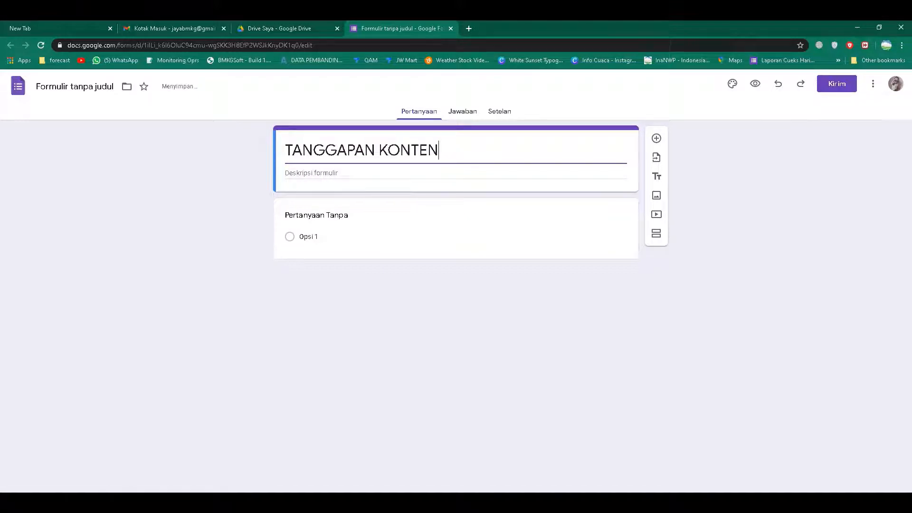
{"action": "type", "text": " YOUTUBE SAYA"}
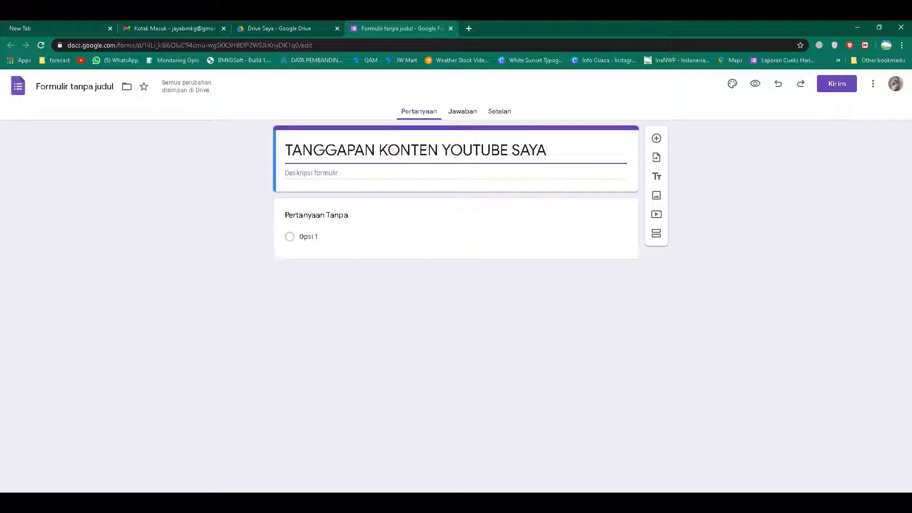
- Enter "Bagaimana Tanggapan anda" as the form description
{"action": "left_click", "coordinate": [311, 173]}
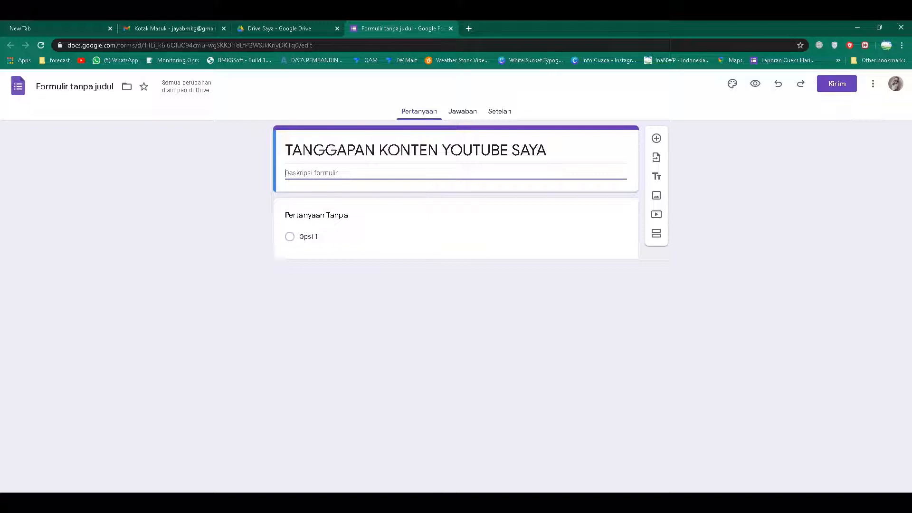
{"action": "type", "text": "Bagaim"}
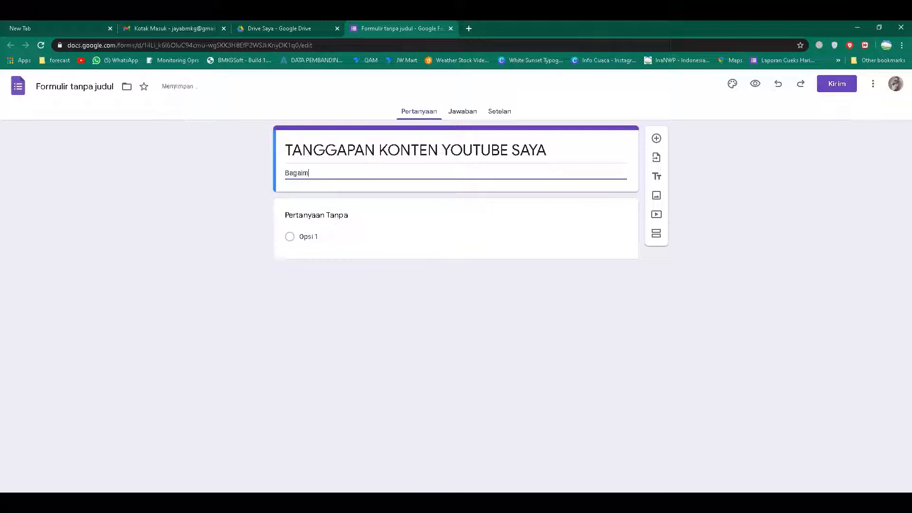
{"action": "type", "text": "ana Tanggapan anda"}
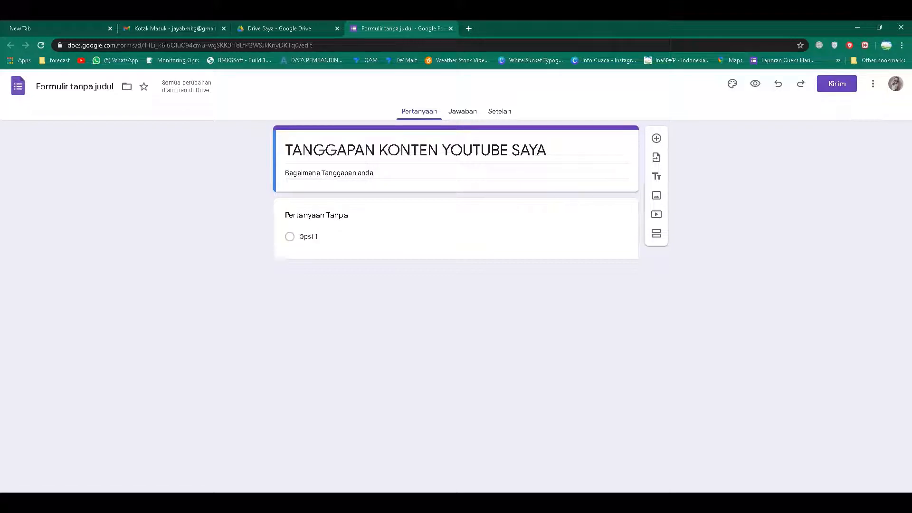
- Enlarge the form page, add a title and description block above the untitled question, and delete that block again
{"action": "key", "text": "ctrl+plus"}
{"action": "key", "text": "ctrl+plus"}
{"action": "key", "text": "ctrl+plus"}
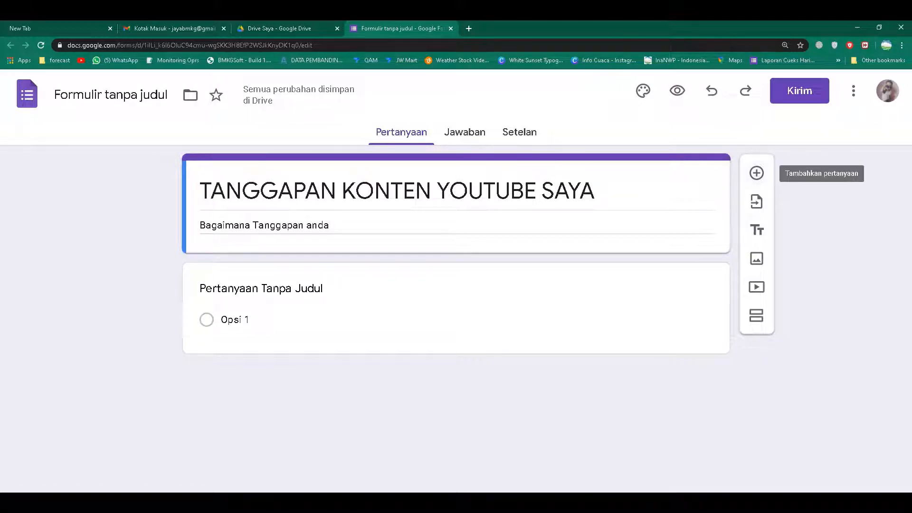
{"action": "left_click", "coordinate": [234, 319]}
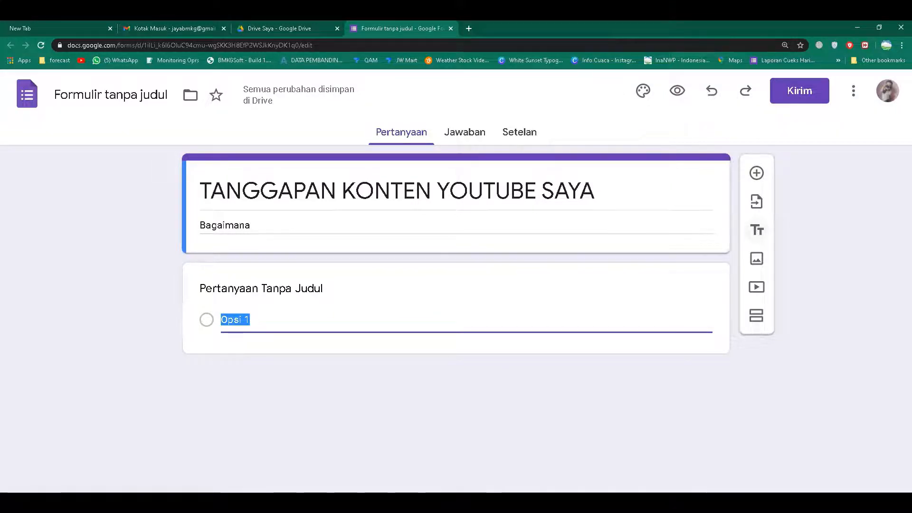
{"action": "left_click", "coordinate": [756, 230]}
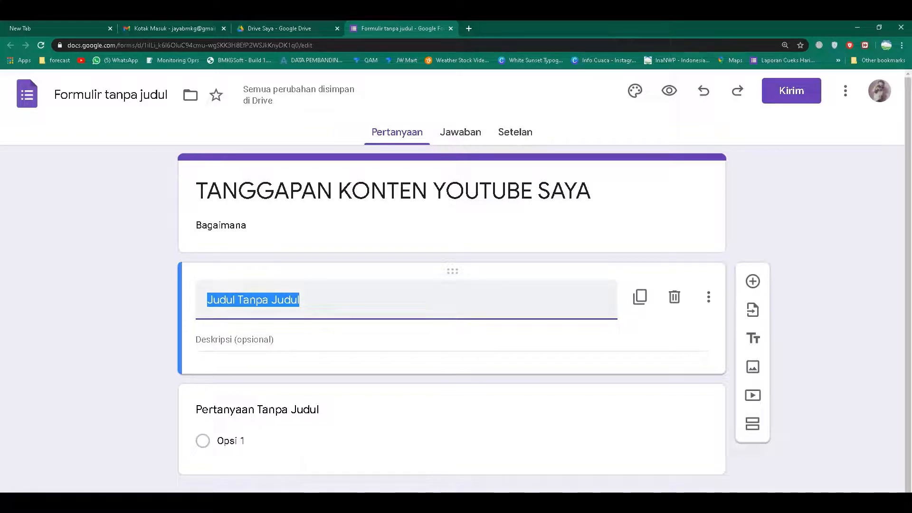
{"action": "left_click", "coordinate": [234, 339]}
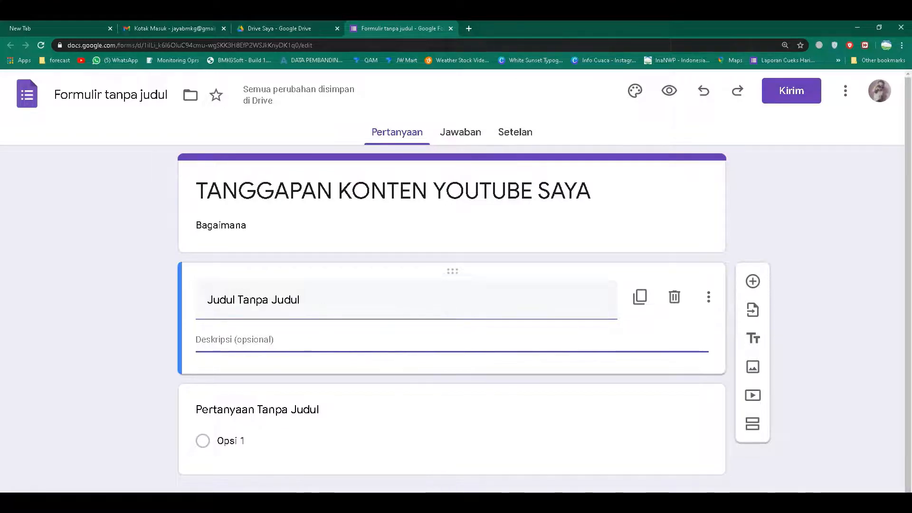
{"action": "left_click", "coordinate": [674, 296]}
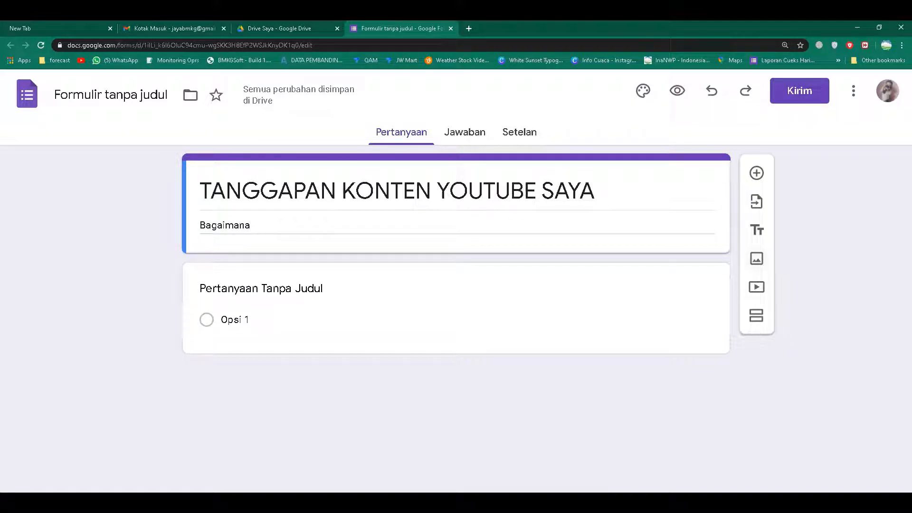
- Shorten the form description to "Bagai" and add a new section below the form header
{"action": "double_click", "coordinate": [225, 225]}
{"action": "left_click", "coordinate": [253, 225]}
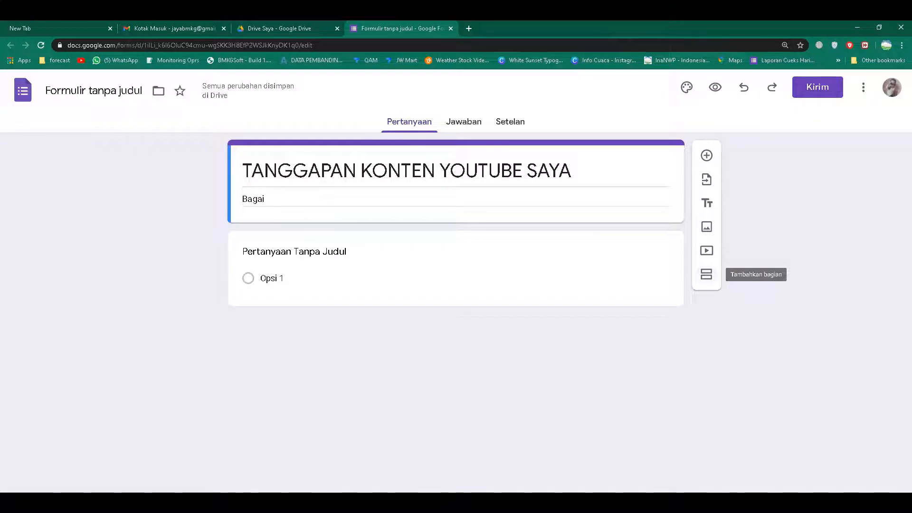
{"action": "left_click", "coordinate": [706, 274]}
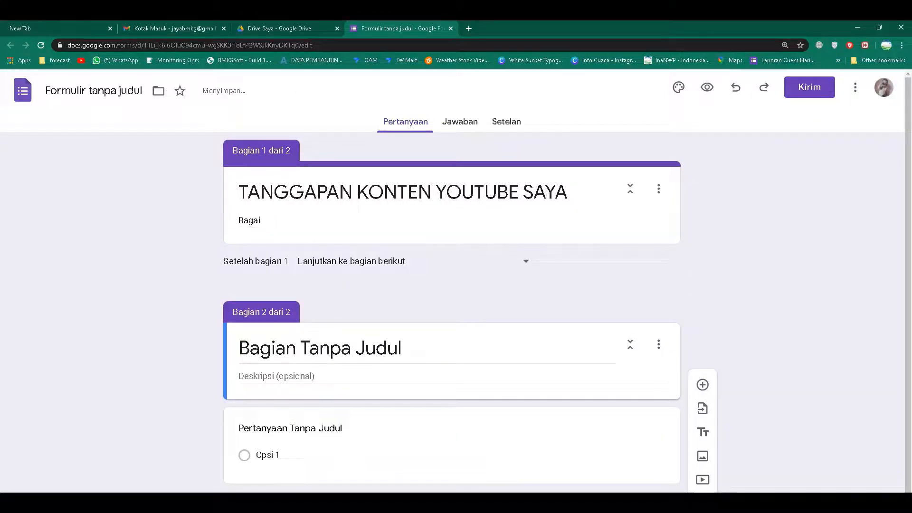
- Undo the added second section and the form description text
{"action": "left_click", "coordinate": [332, 376]}
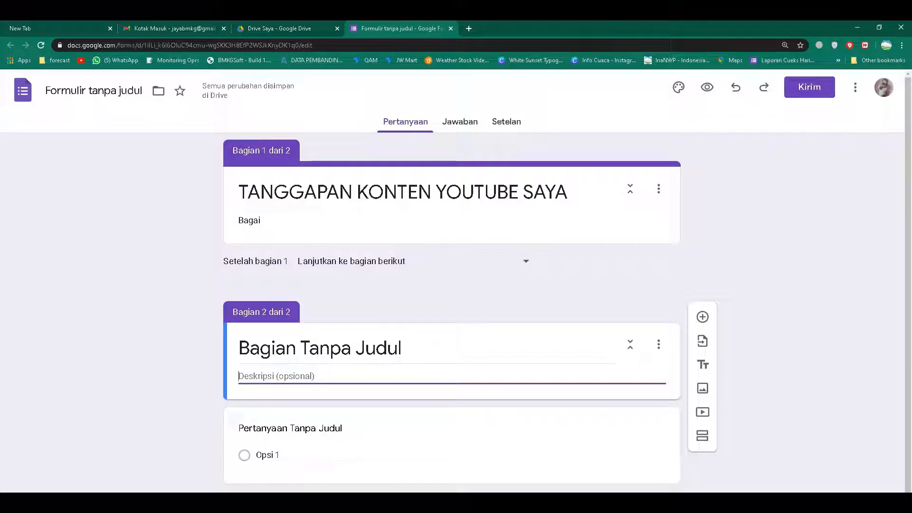
{"action": "key", "text": "ctrl+z"}
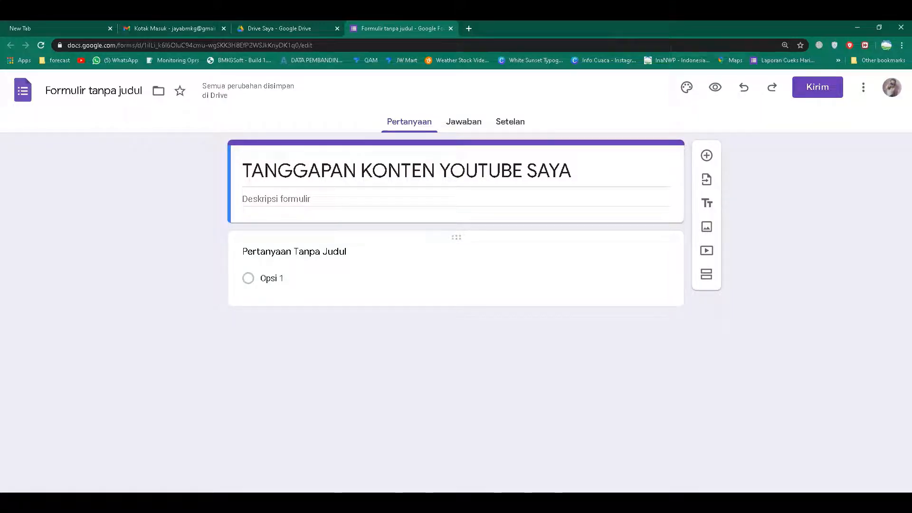
- Replace the untitled question's text with "Bagaimana tampilan video"
{"action": "left_click", "coordinate": [271, 277]}
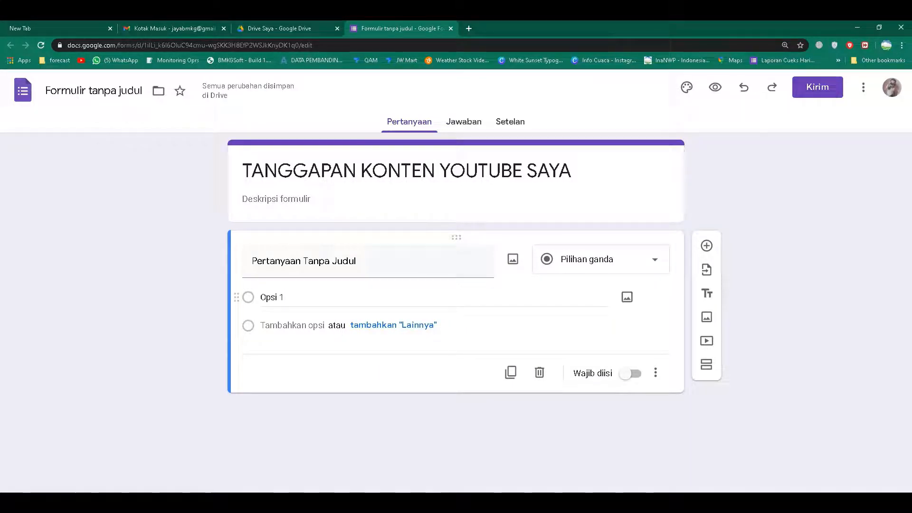
{"action": "left_click", "coordinate": [304, 260]}
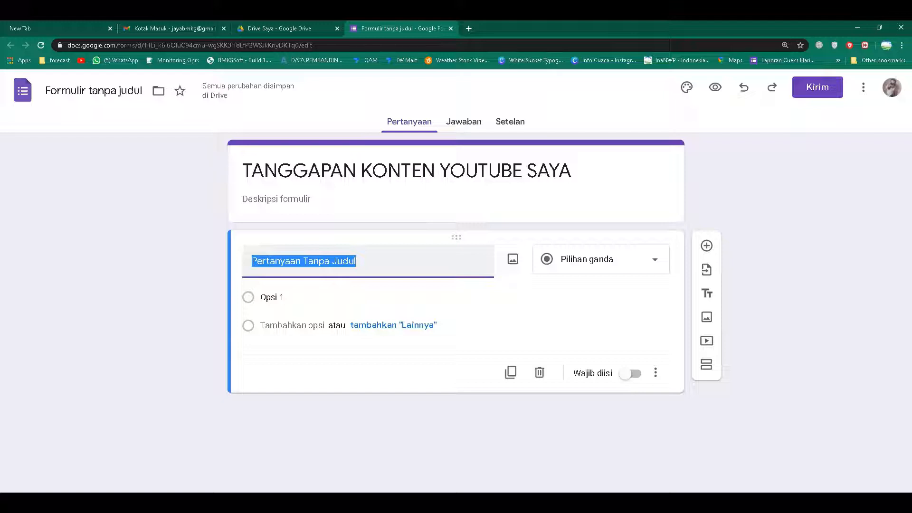
{"action": "type", "text": "bagaimana"}
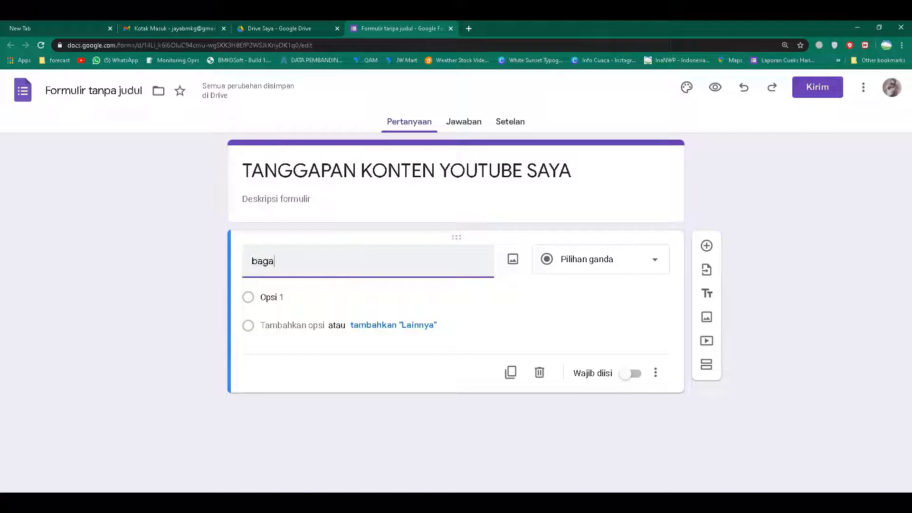
{"action": "key", "text": "BackSpace"}
{"action": "key", "text": "BackSpace"}
{"action": "key", "text": "BackSpace"}
{"action": "key", "text": "BackSpace"}
{"action": "key", "text": "BackSpace"}
{"action": "key", "text": "BackSpace"}
{"action": "key", "text": "BackSpace"}
{"action": "key", "text": "BackSpace"}
{"action": "key", "text": "BackSpace"}
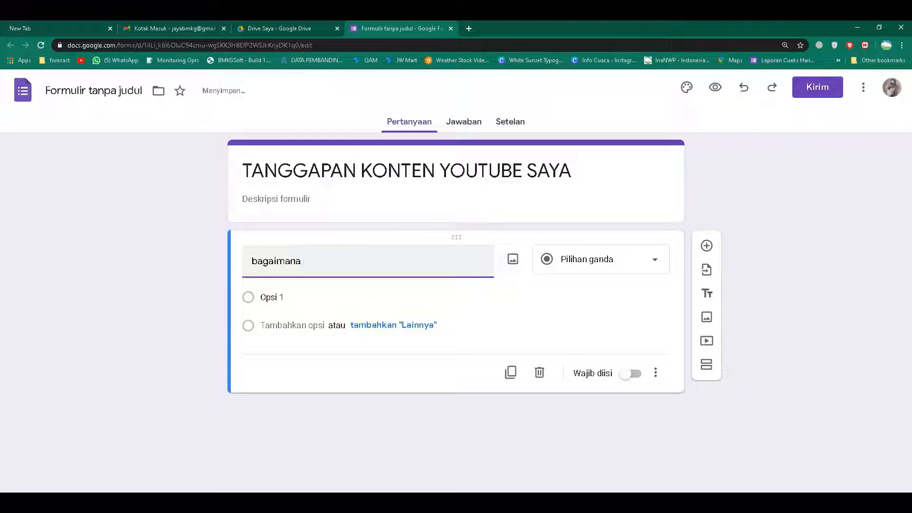
{"action": "key", "text": "BackSpace"}
{"action": "type", "text": "bAGAIMAN"}
{"action": "key", "text": "BackSpace"}
{"action": "key", "text": "BackSpace"}
{"action": "key", "text": "BackSpace"}
{"action": "key", "text": "BackSpace"}
{"action": "key", "text": "BackSpace"}
{"action": "key", "text": "BackSpace"}
{"action": "key", "text": "BackSpace"}
{"action": "key", "text": "BackSpace"}
{"action": "type", "text": "Bagaimana tampilan video"}
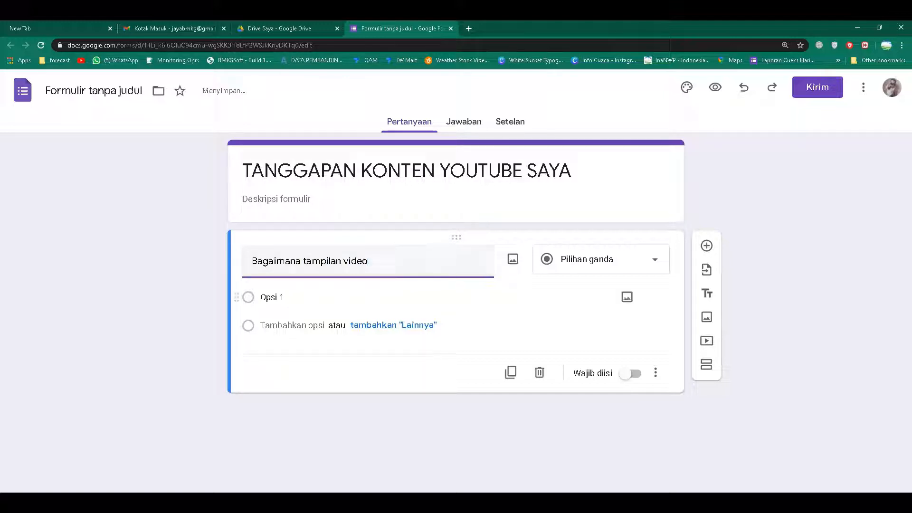
- Try the answer types Jawaban singkat and Paragraf on the video question
{"action": "left_click", "coordinate": [272, 297]}
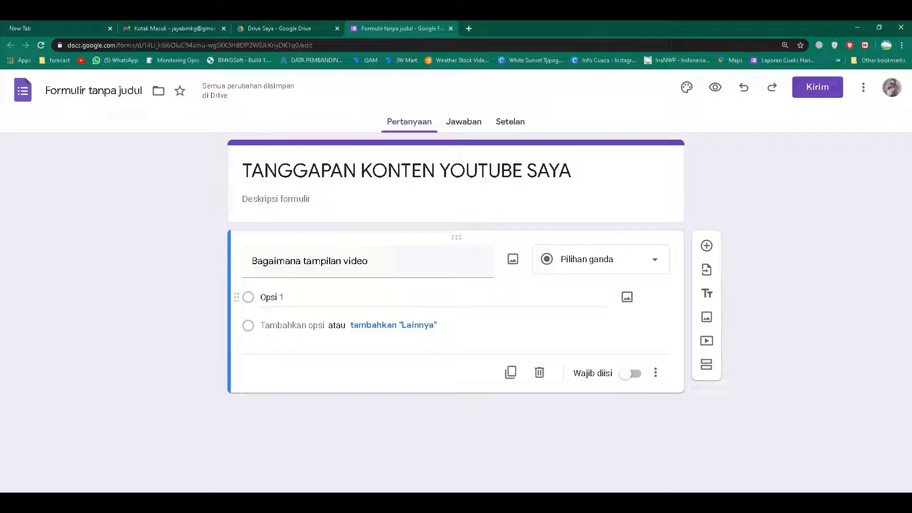
{"action": "left_click", "coordinate": [600, 259]}
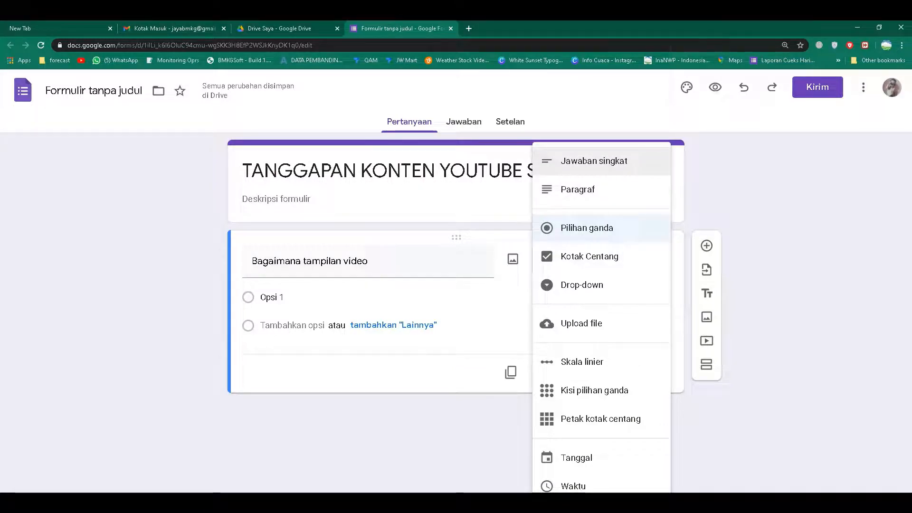
{"action": "left_click", "coordinate": [594, 160]}
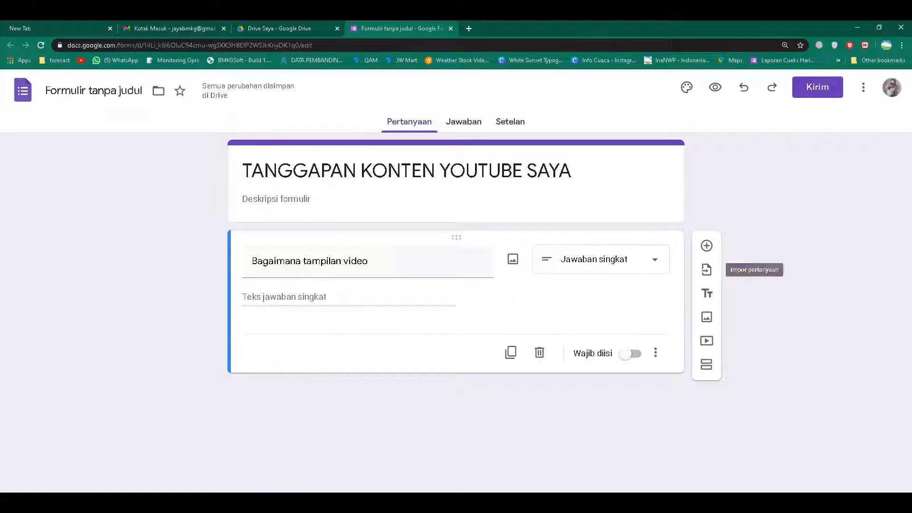
{"action": "left_click", "coordinate": [601, 259]}
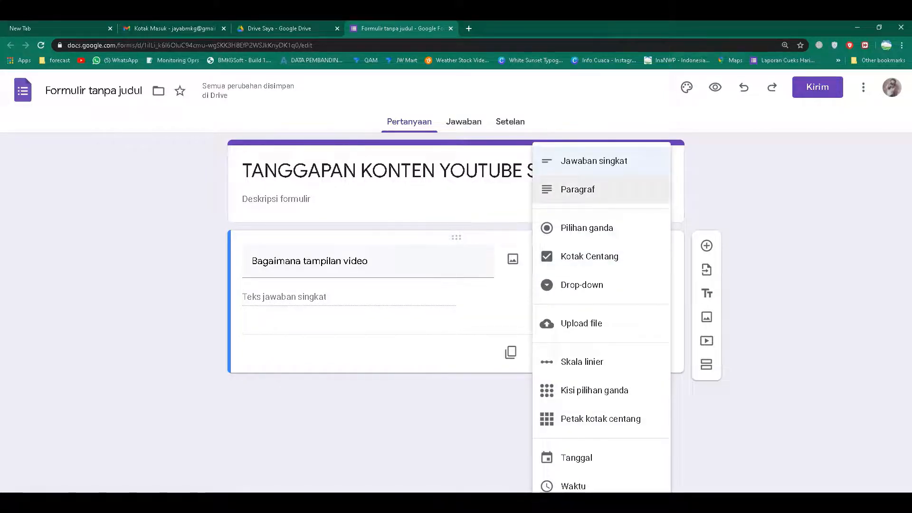
{"action": "left_click", "coordinate": [577, 189]}
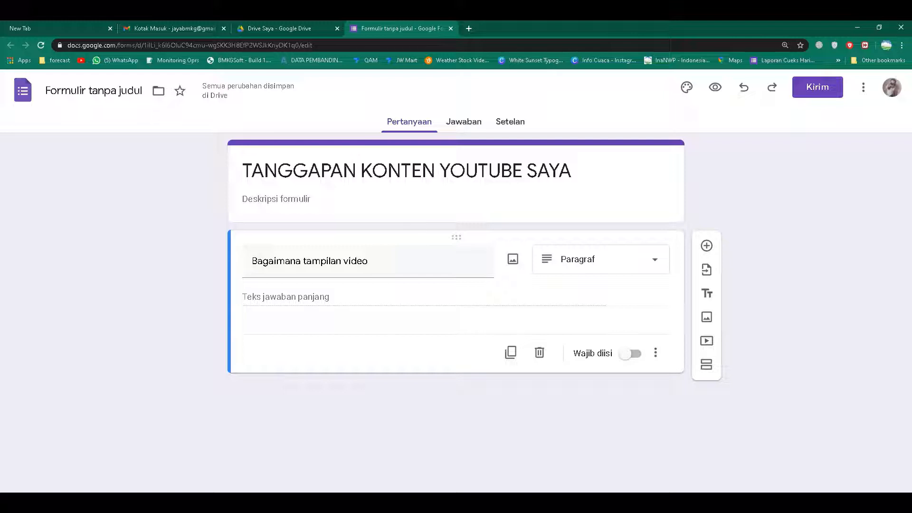
- Set the video question to Pilihan ganda and add a second option plus a "Lainnya" option
{"action": "left_click", "coordinate": [600, 258]}
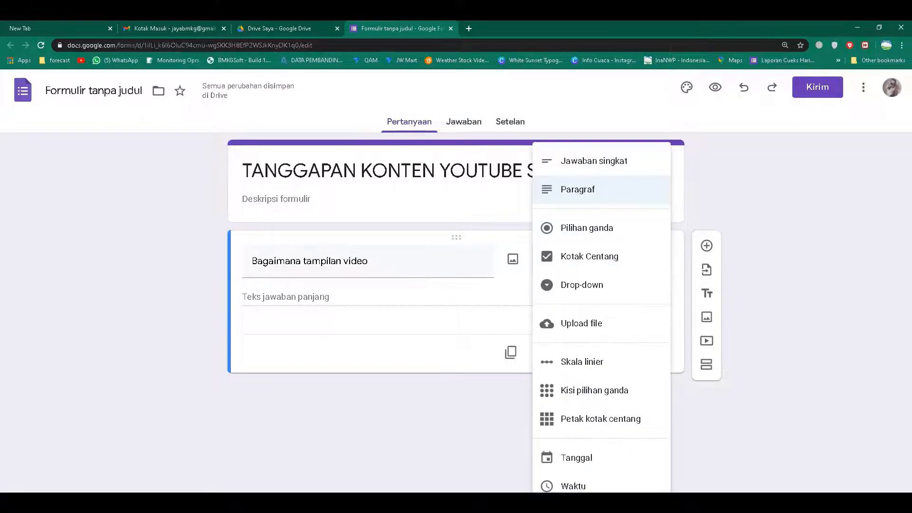
{"action": "left_click", "coordinate": [587, 228]}
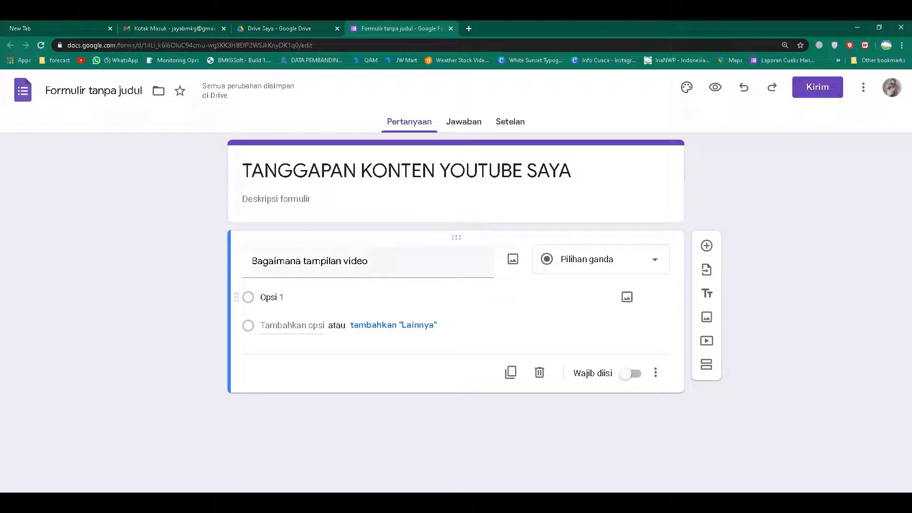
{"action": "left_click", "coordinate": [271, 296]}
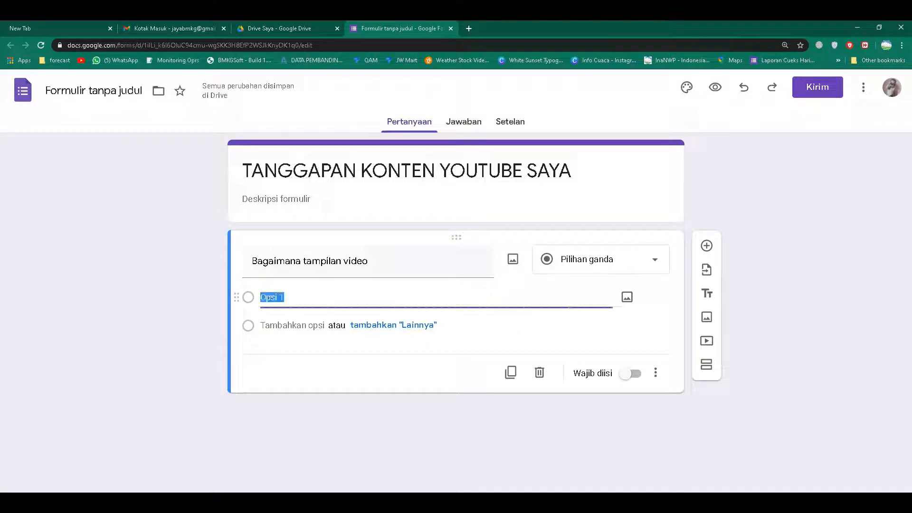
{"action": "key", "text": "Return"}
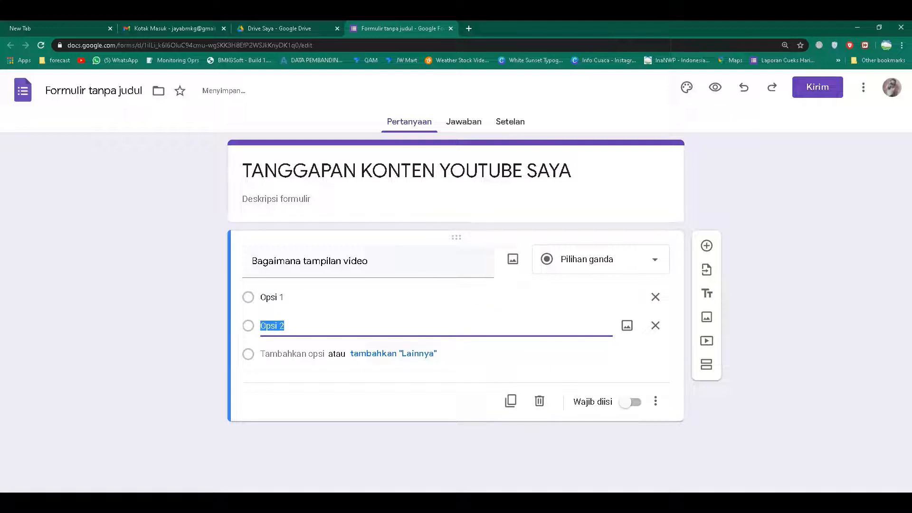
{"action": "left_click", "coordinate": [393, 354]}
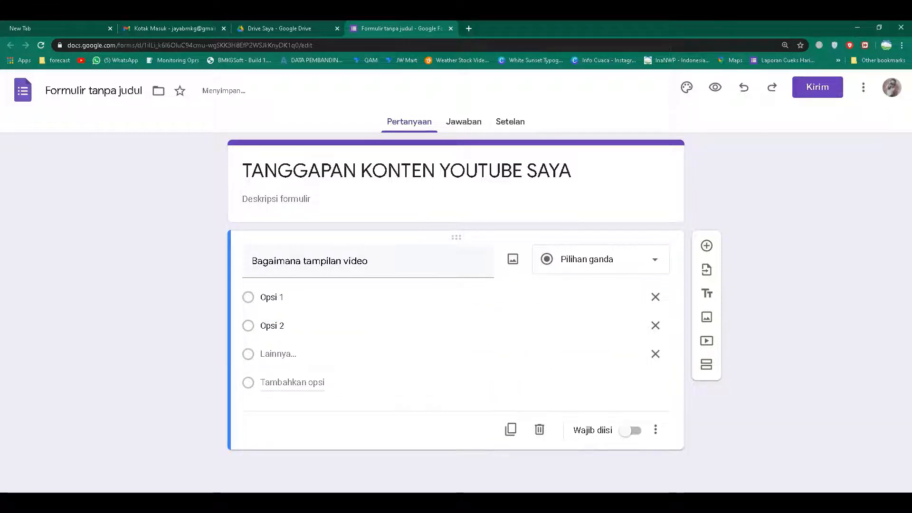
- Undo the added options and the change to Pilihan ganda
{"action": "key", "text": "ctrl+z"}
{"action": "key", "text": "ctrl+z"}
{"action": "key", "text": "ctrl+z"}
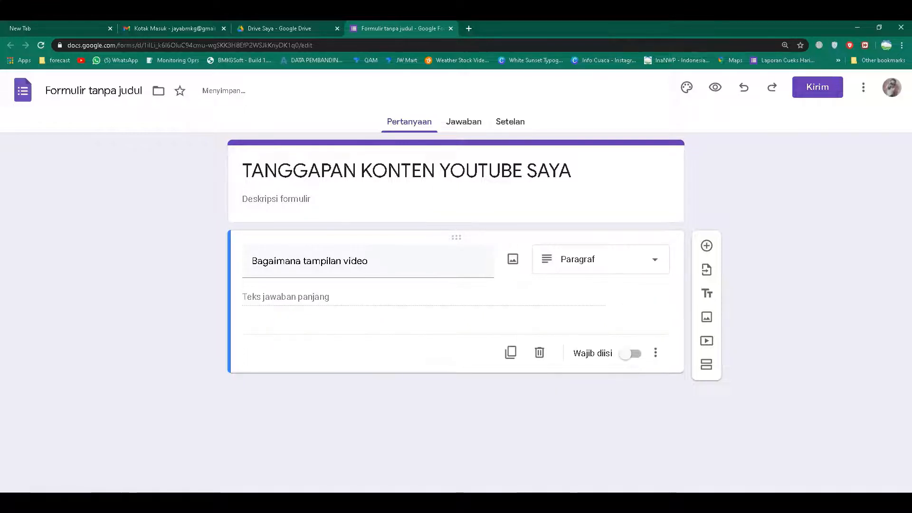
- Set the video question's answer type to Kotak Centang, add a "Lainnya" option and remove it again
{"action": "left_click", "coordinate": [601, 258]}
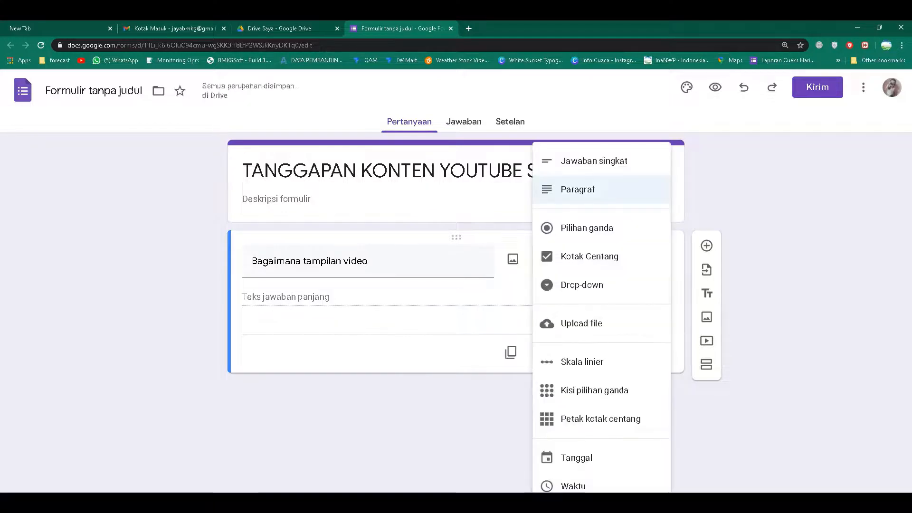
{"action": "left_click", "coordinate": [589, 256]}
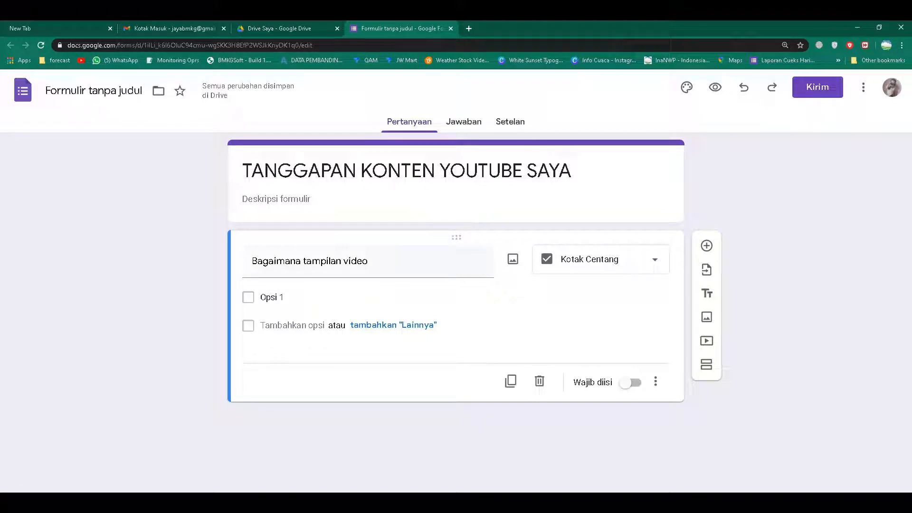
{"action": "left_click", "coordinate": [393, 325]}
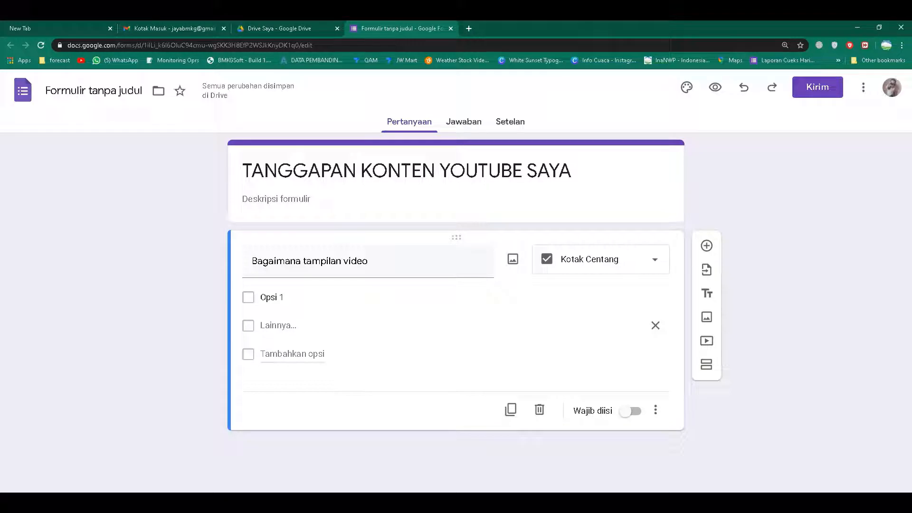
{"action": "left_click", "coordinate": [655, 324]}
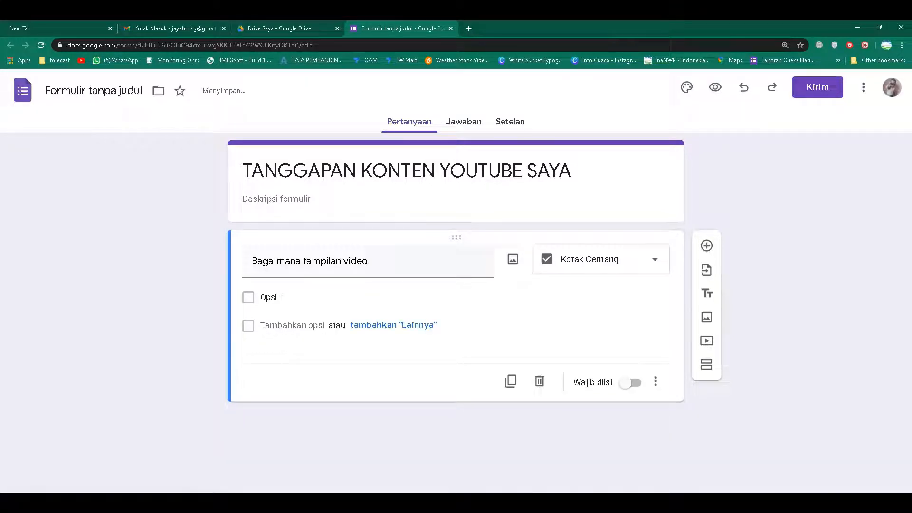
- Change the video question to Skala linier with a scale from 1 to 10
{"action": "left_click", "coordinate": [600, 259]}
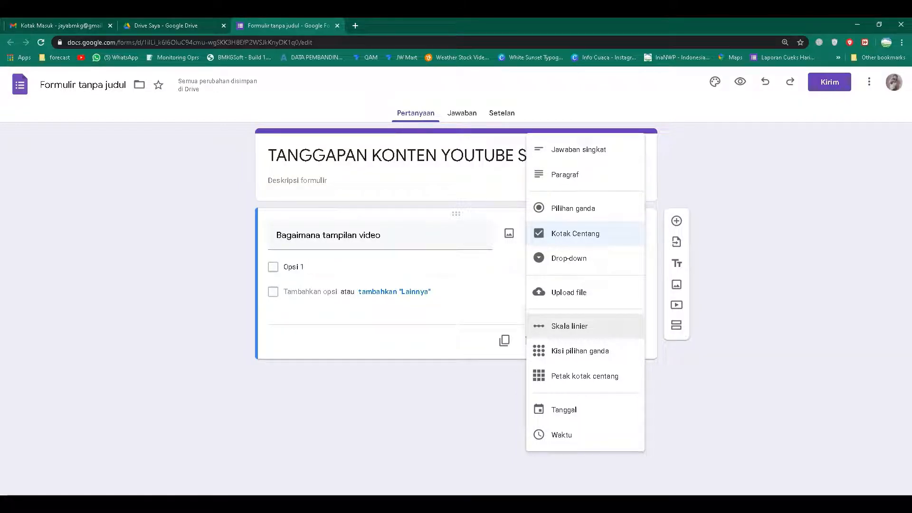
{"action": "left_click", "coordinate": [569, 326]}
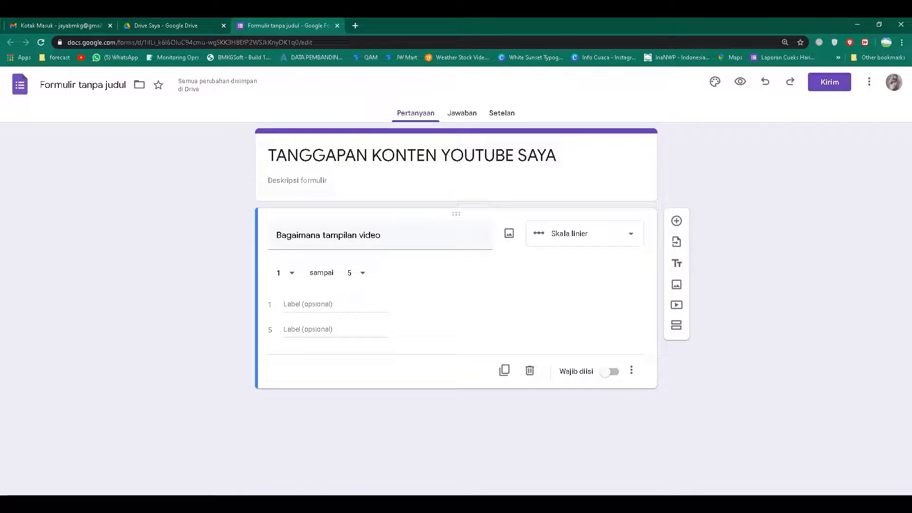
{"action": "left_click", "coordinate": [356, 273]}
{"action": "left_click", "coordinate": [352, 273]}
{"action": "left_click", "coordinate": [356, 273]}
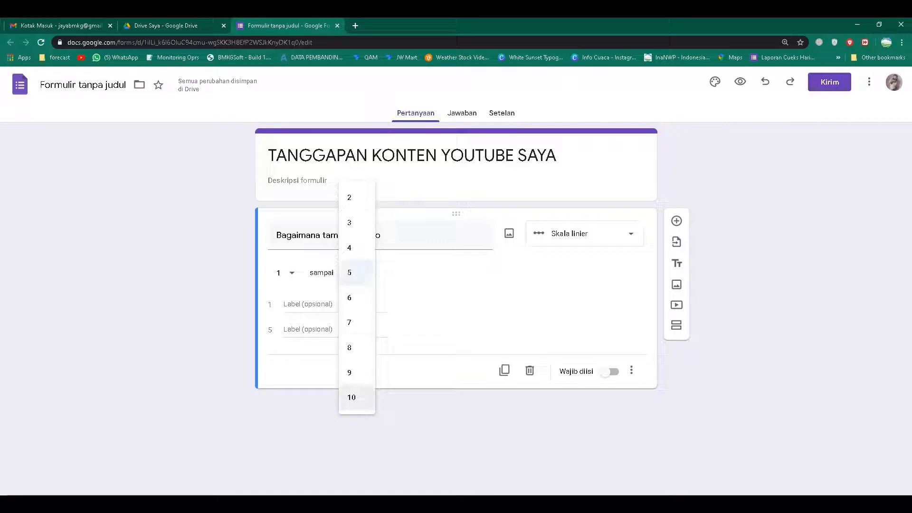
{"action": "left_click", "coordinate": [351, 397]}
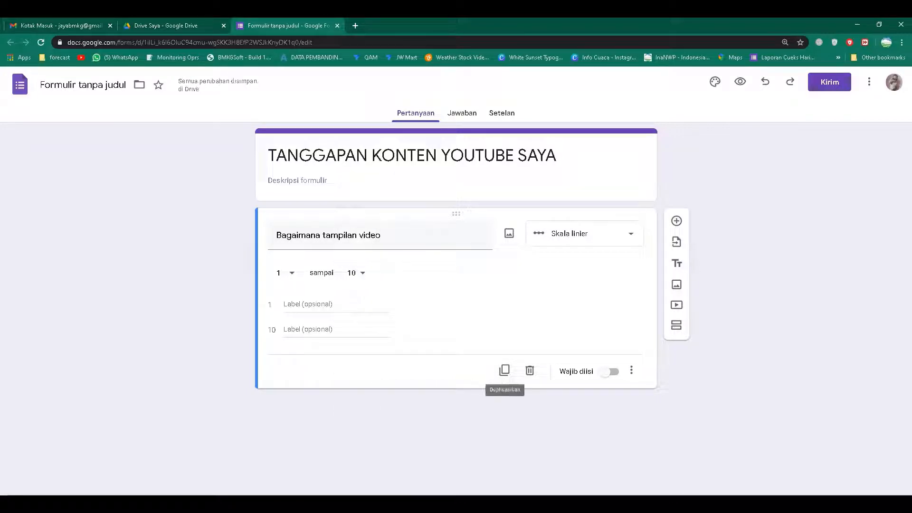
- Duplicate the linear scale question and undo the duplicate, the scale range and the change to Skala linier
{"action": "left_click", "coordinate": [505, 370]}
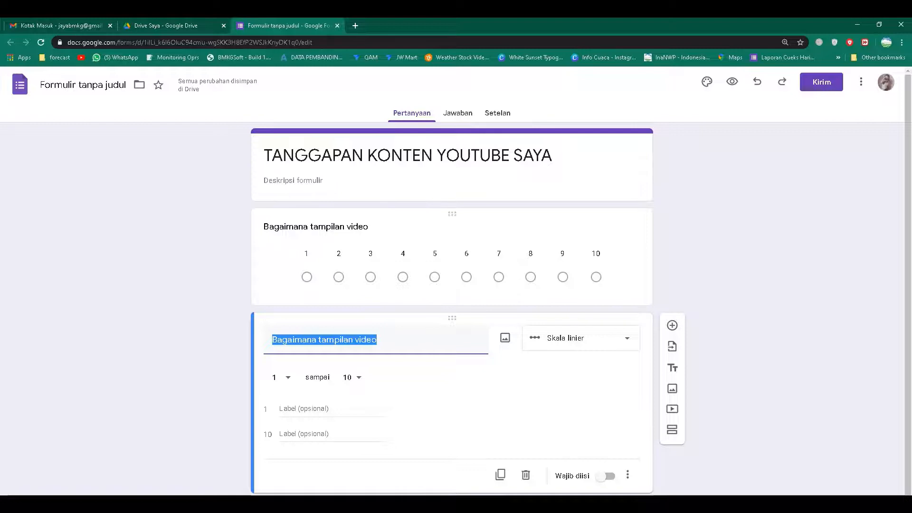
{"action": "key", "text": "ctrl+z"}
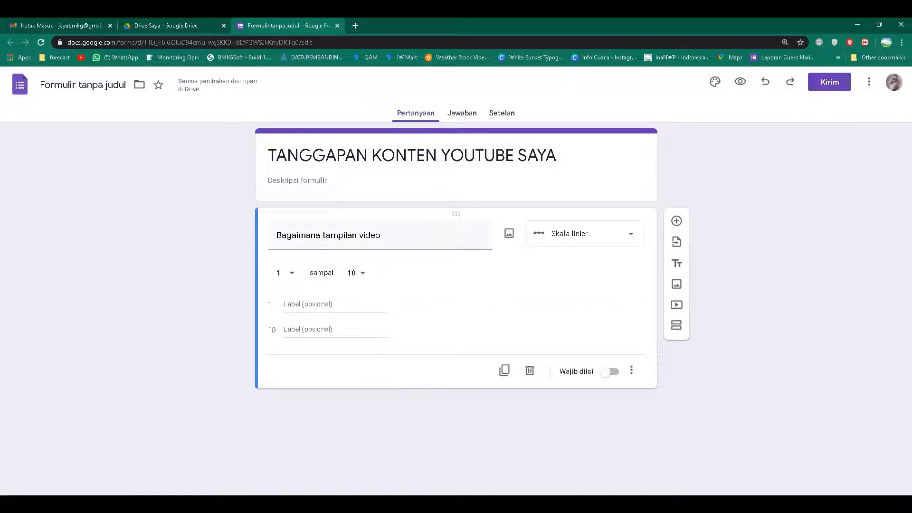
{"action": "key", "text": "ctrl+z"}
{"action": "key", "text": "ctrl+z"}
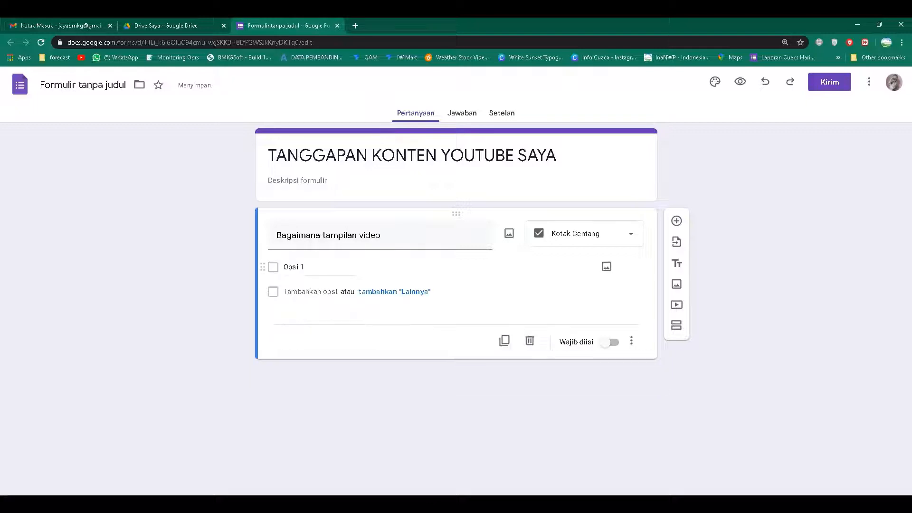
- Change the video question to Kisi pilihan ganda and add rows until the grid has four
{"action": "left_click", "coordinate": [584, 233]}
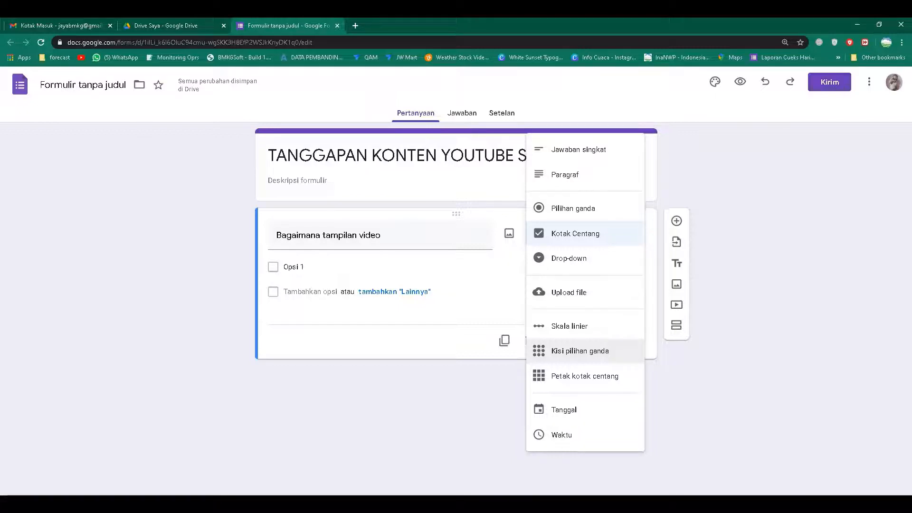
{"action": "left_click", "coordinate": [579, 350]}
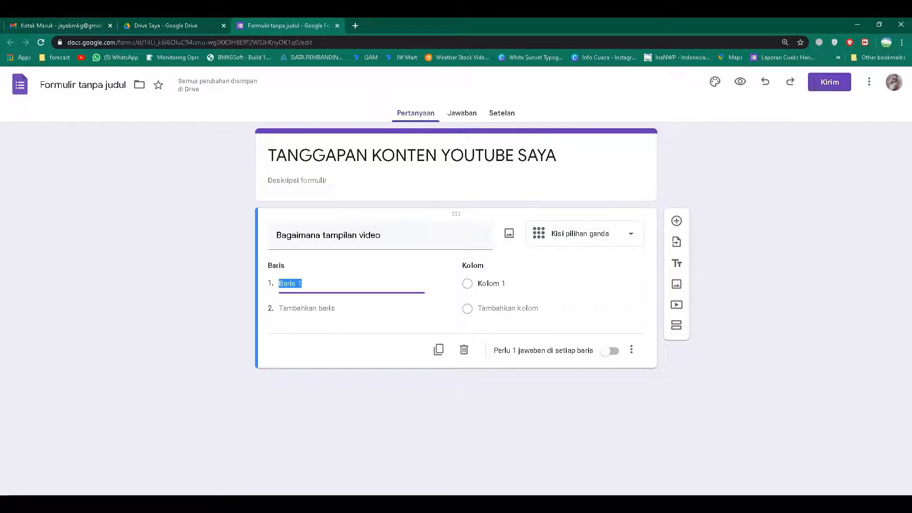
{"action": "key", "text": "Return"}
{"action": "key", "text": "Return"}
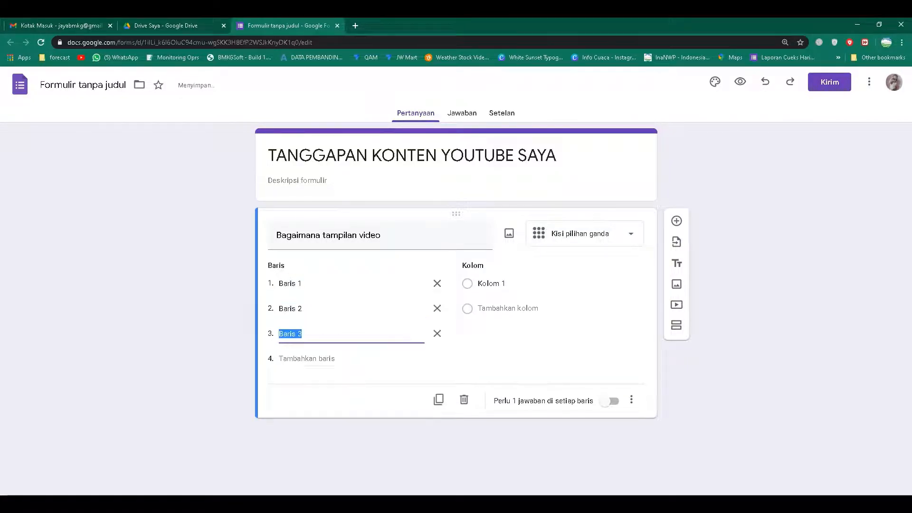
{"action": "key", "text": "Return"}
- Duplicate the grid question and undo the duplicate, the added rows and the change to Kisi pilihan ganda
{"action": "left_click", "coordinate": [438, 424]}
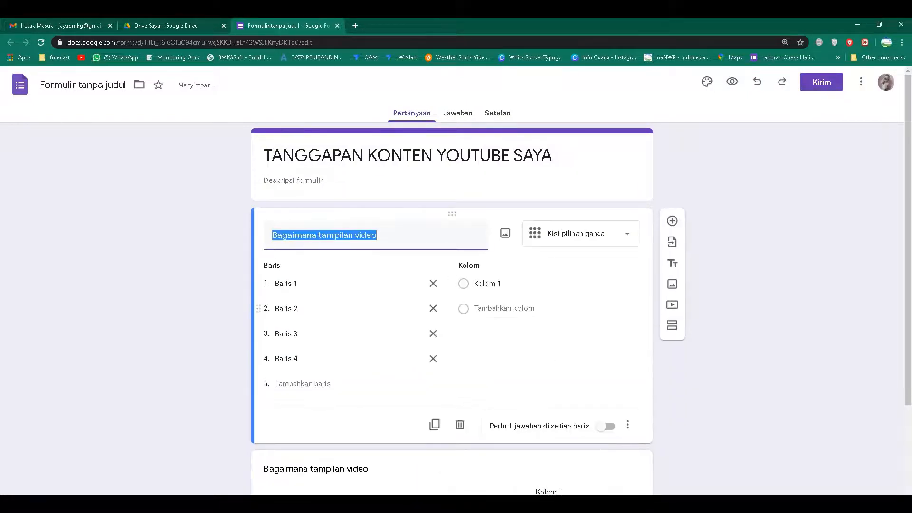
{"action": "key", "text": "ctrl+z"}
{"action": "key", "text": "ctrl+z"}
{"action": "key", "text": "ctrl+z"}
{"action": "key", "text": "ctrl+z"}
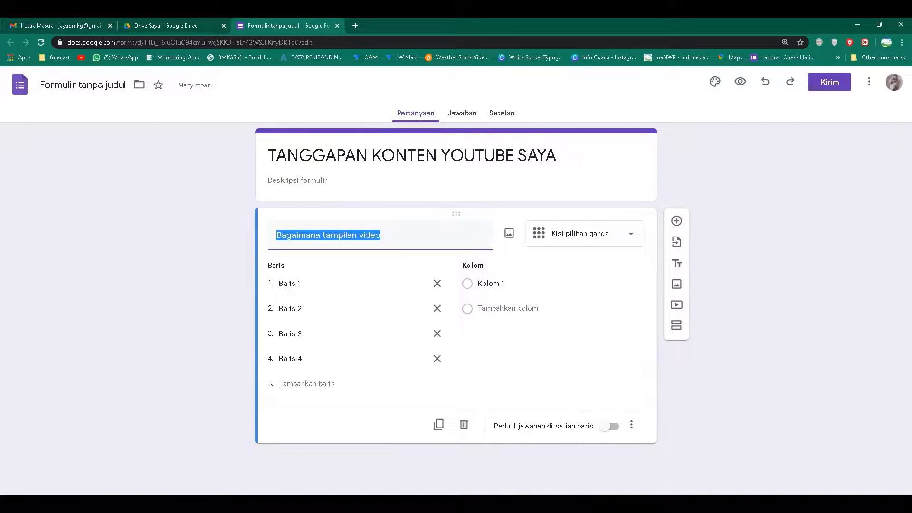
{"action": "key", "text": "ctrl+z"}
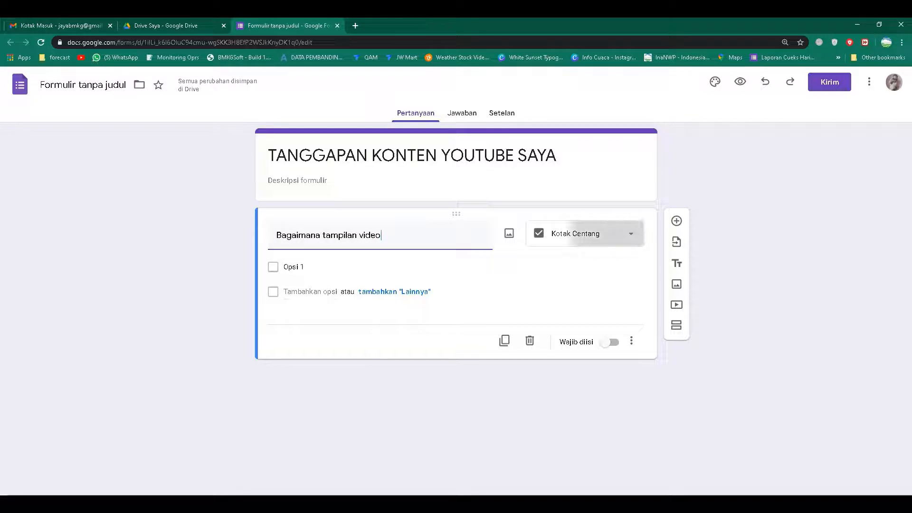
- Change the video question's answer type to Tanggal and undo the change
{"action": "left_click", "coordinate": [607, 233]}
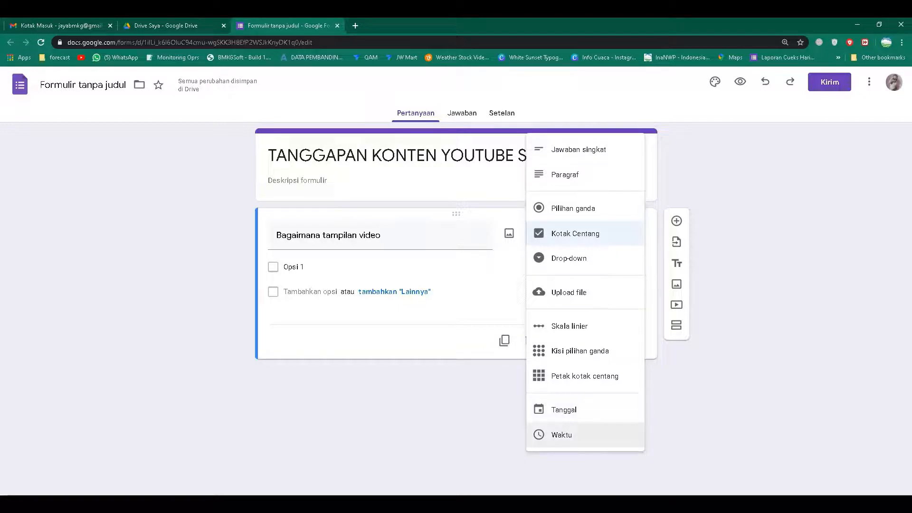
{"action": "left_click", "coordinate": [563, 409]}
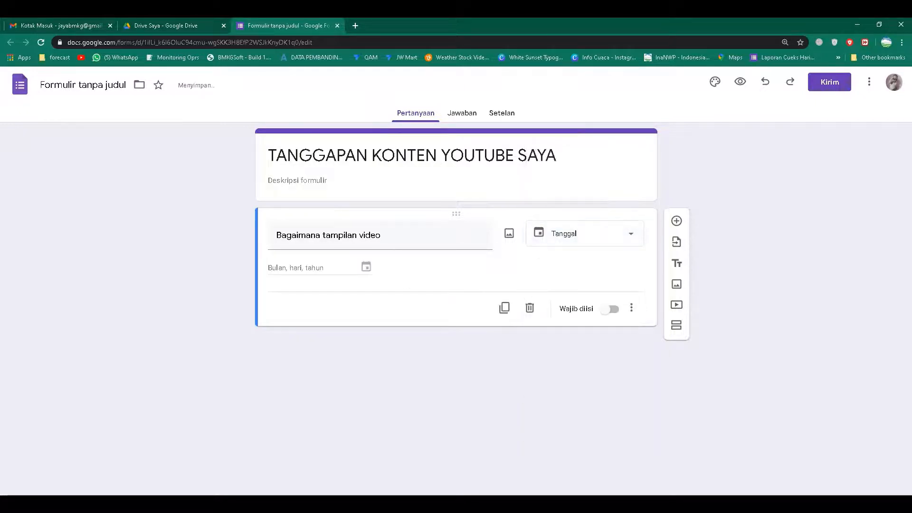
{"action": "key", "text": "ctrl+z"}
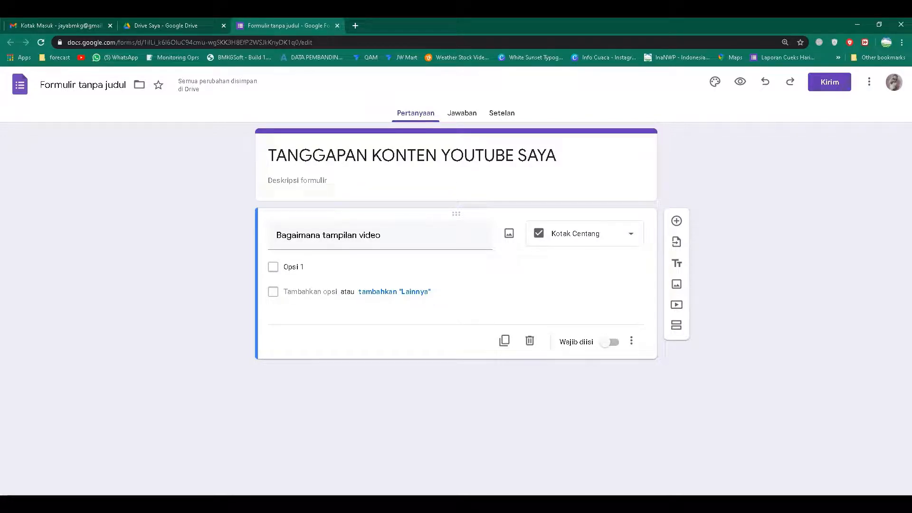
- Keep Kotak Centang as the video question's answer type and enter the options "jelas", "kurang jelas", "buram" and "sangat buram"
{"action": "left_click", "coordinate": [584, 233]}
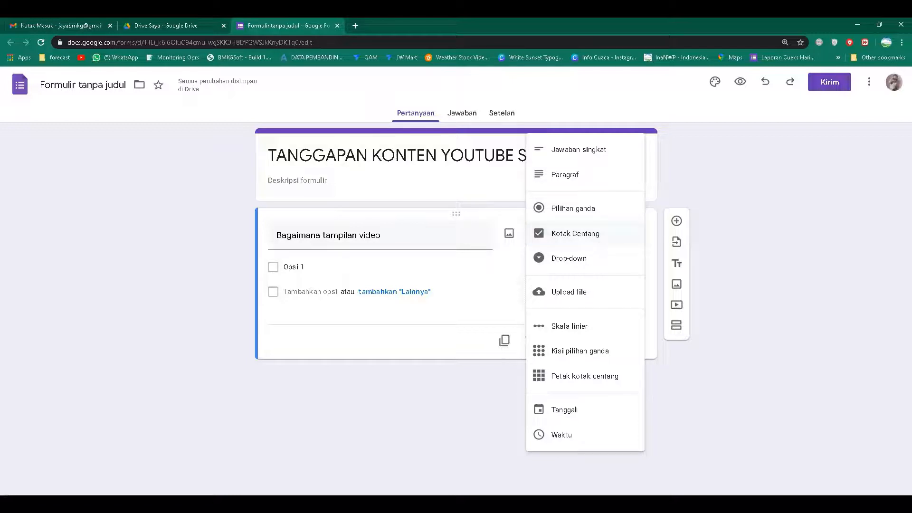
{"action": "left_click", "coordinate": [575, 233]}
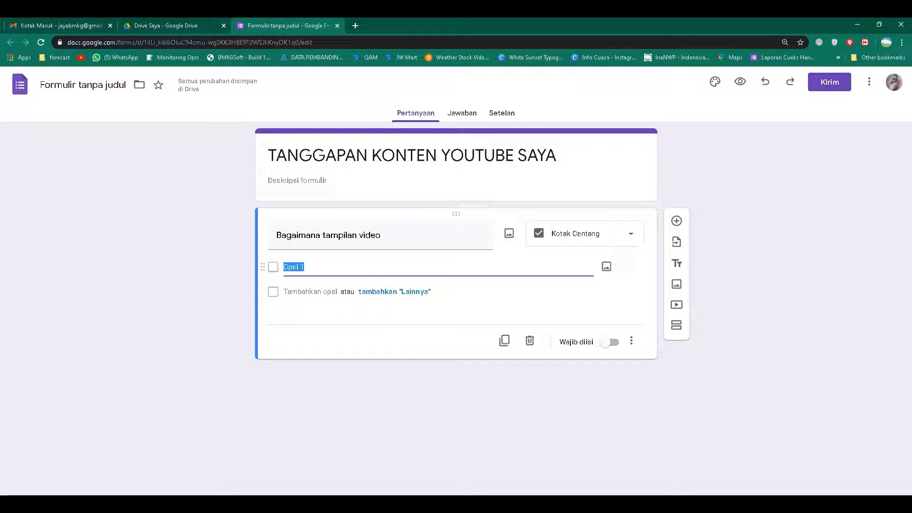
{"action": "type", "text": "je"}
{"action": "type", "text": "las"}
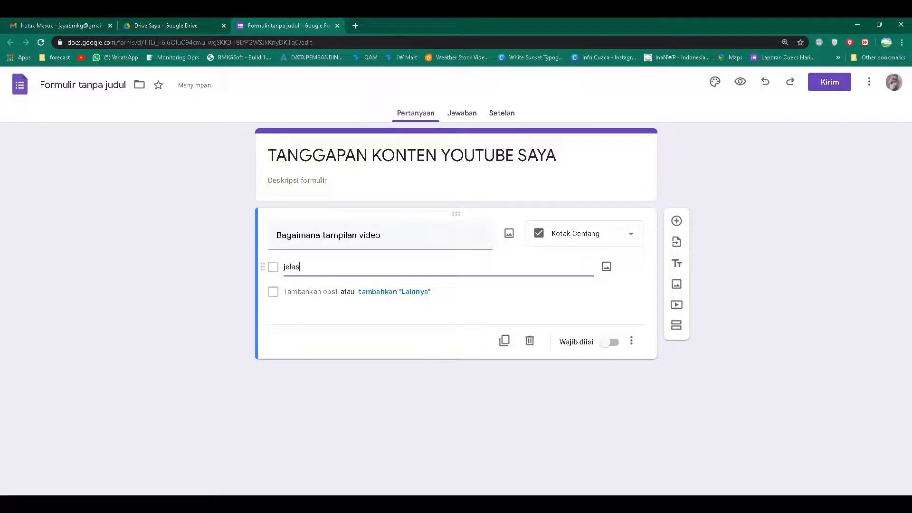
{"action": "key", "text": "Return"}
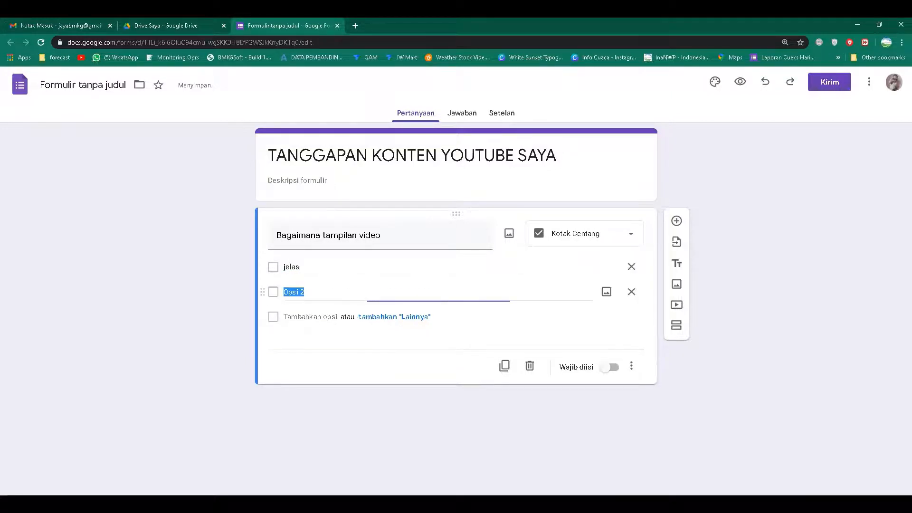
{"action": "type", "text": "kurang"}
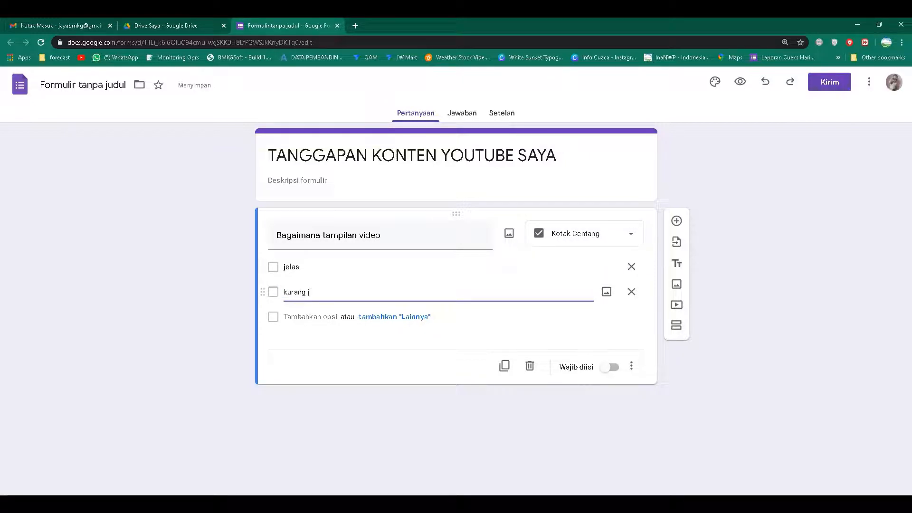
{"action": "type", "text": " jelas"}
{"action": "key", "text": "Return"}
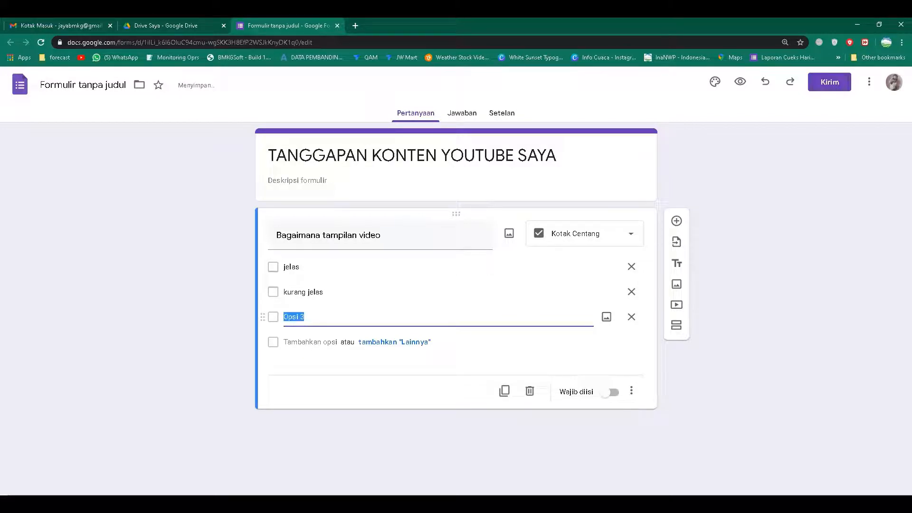
{"action": "type", "text": "buram"}
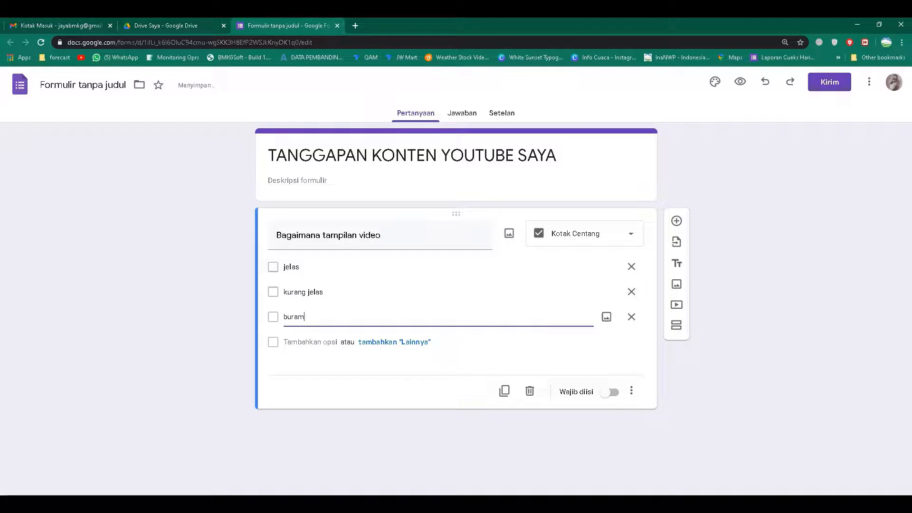
{"action": "key", "text": "Return"}
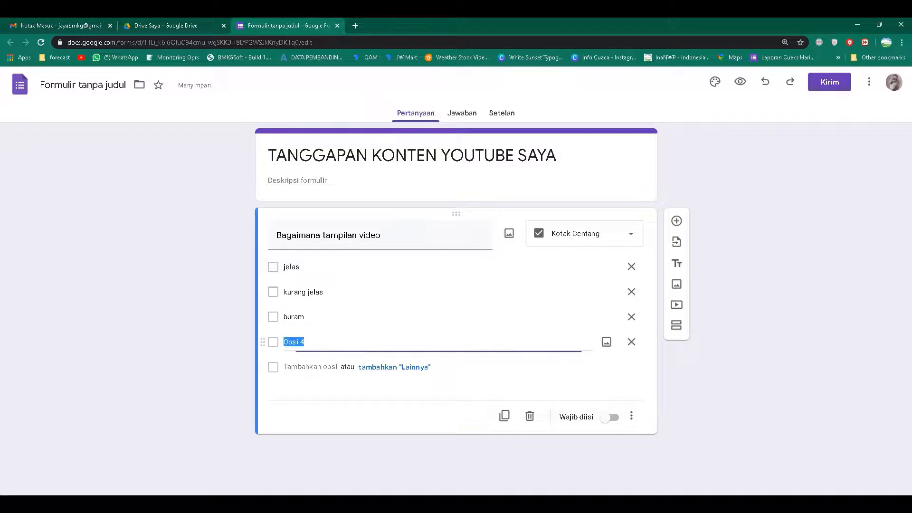
{"action": "type", "text": "sangat buram"}
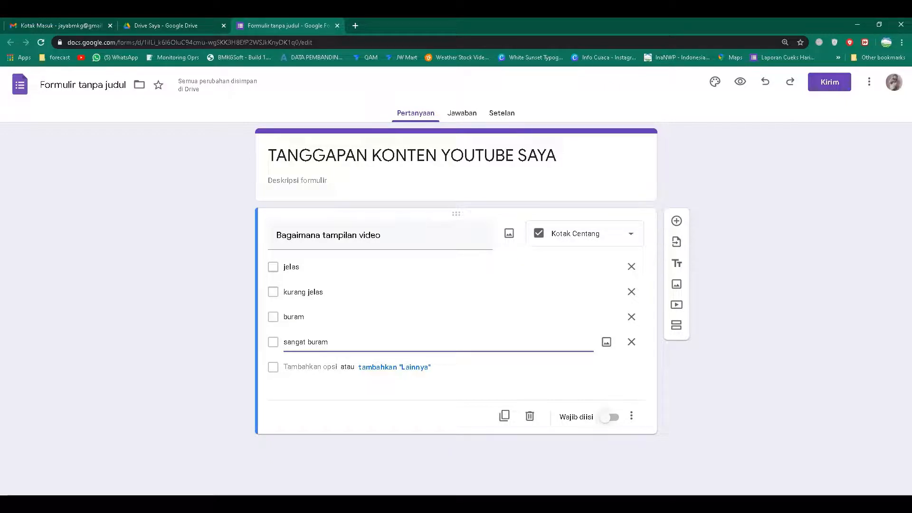
- Make the question "Bagaimana tampilan video" required
{"action": "left_click", "coordinate": [610, 417]}
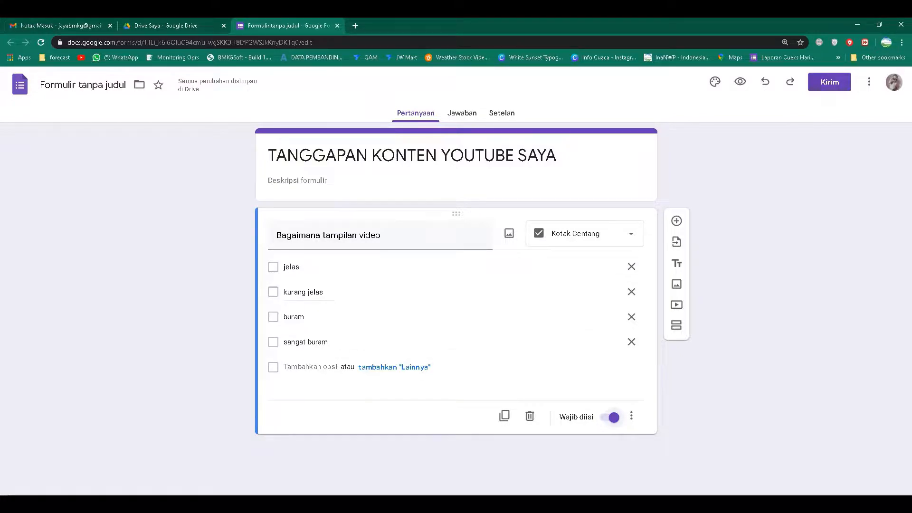
{"action": "left_click", "coordinate": [631, 416]}
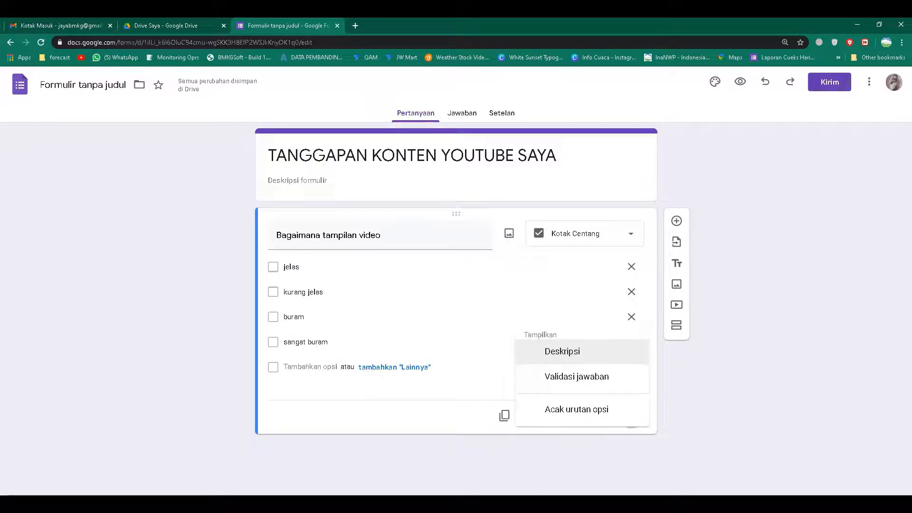
{"action": "key", "text": "Escape"}
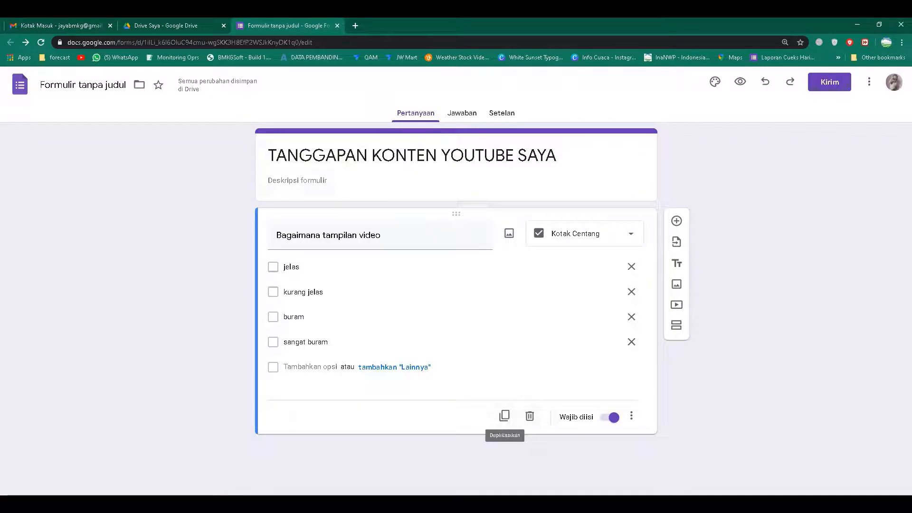
- Duplicate the question "Bagaimana tampilan video" and turn the copy into a Jawaban singkat question titled "Bagaimana suara video"
{"action": "left_click", "coordinate": [504, 416]}
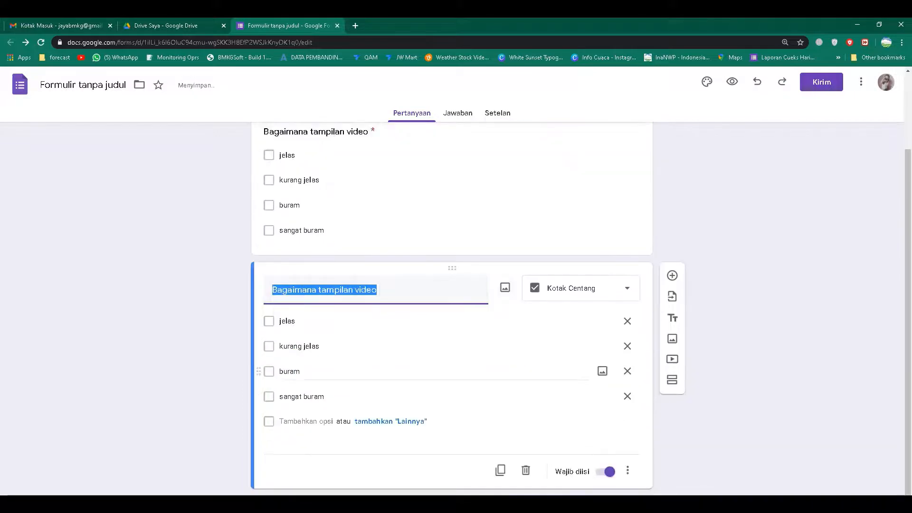
{"action": "scroll", "coordinate": [452, 333], "scroll_direction": "up", "scroll_amount": 1}
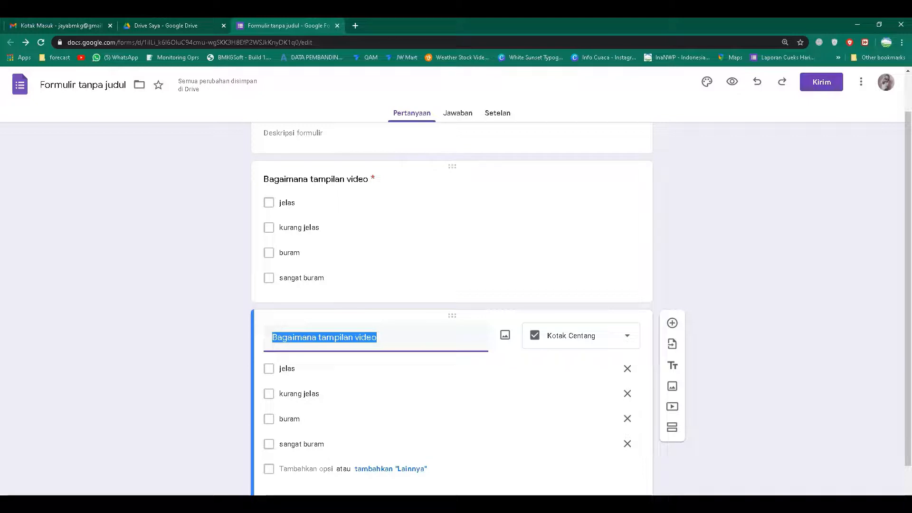
{"action": "left_click", "coordinate": [377, 337]}
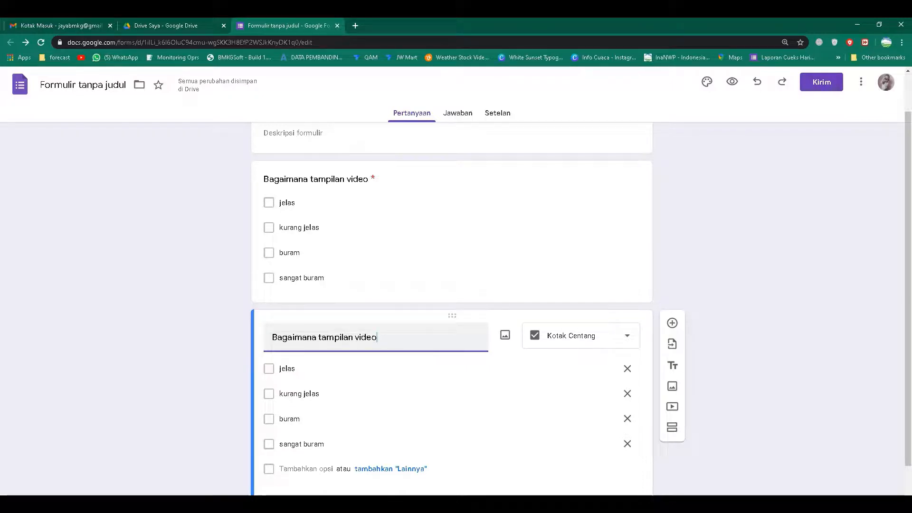
{"action": "double_click", "coordinate": [337, 337]}
{"action": "key", "text": "BackSpace"}
{"action": "type", "text": "suara"}
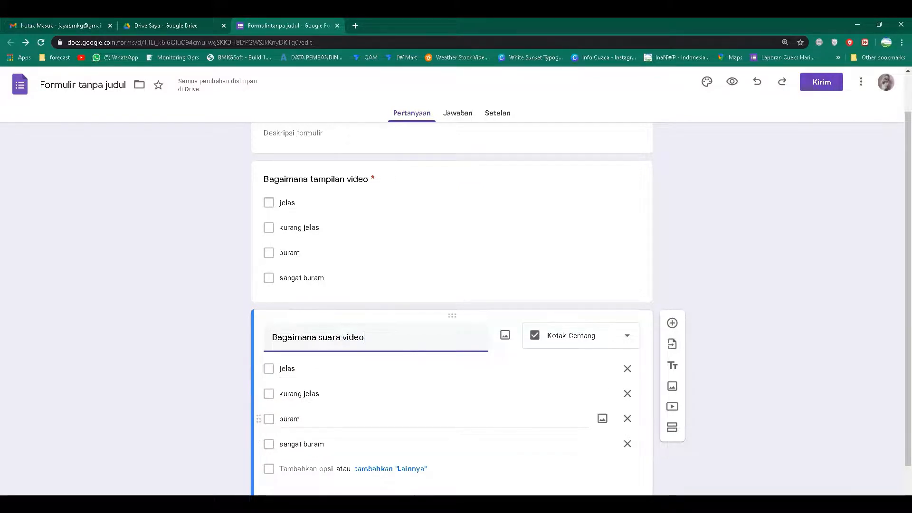
{"action": "left_click", "coordinate": [581, 335]}
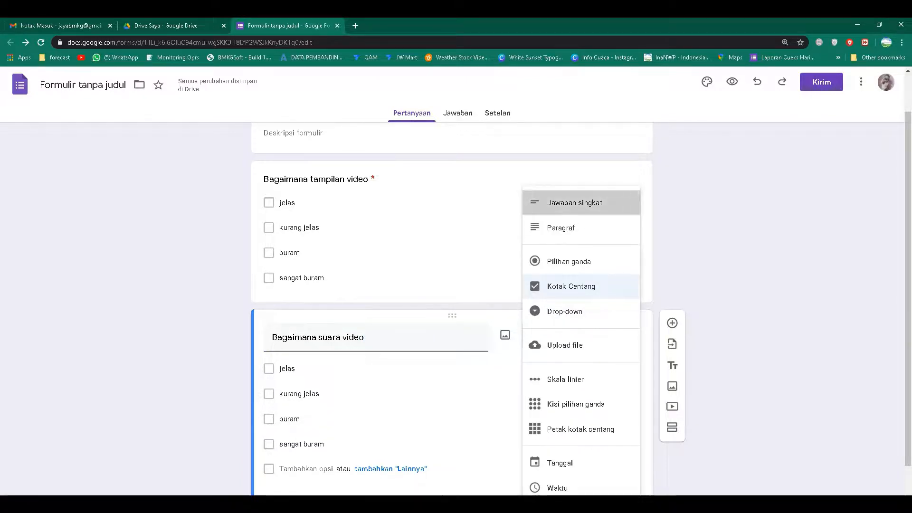
{"action": "left_click", "coordinate": [574, 202]}
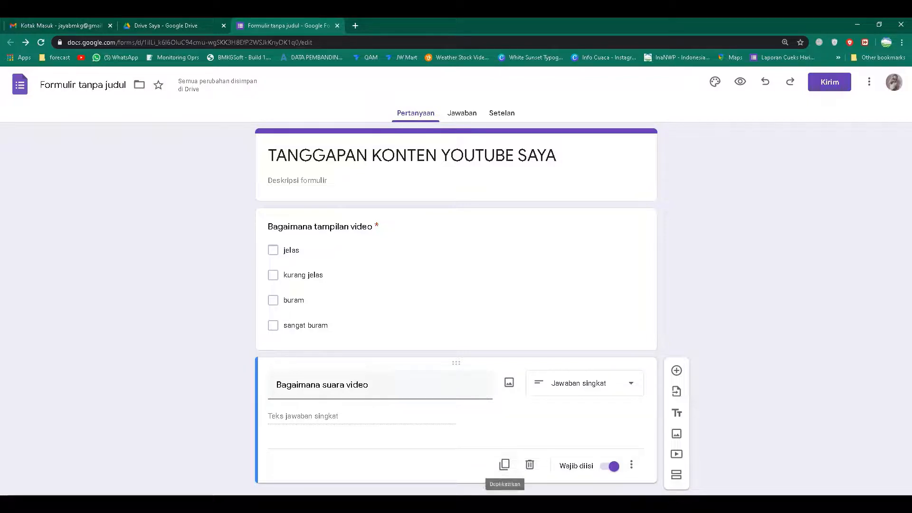
- Duplicate the question "Bagaimana suara video" and turn the copy into a Kotak Centang question titled "Bagaimana durasi video"
{"action": "left_click", "coordinate": [504, 465]}
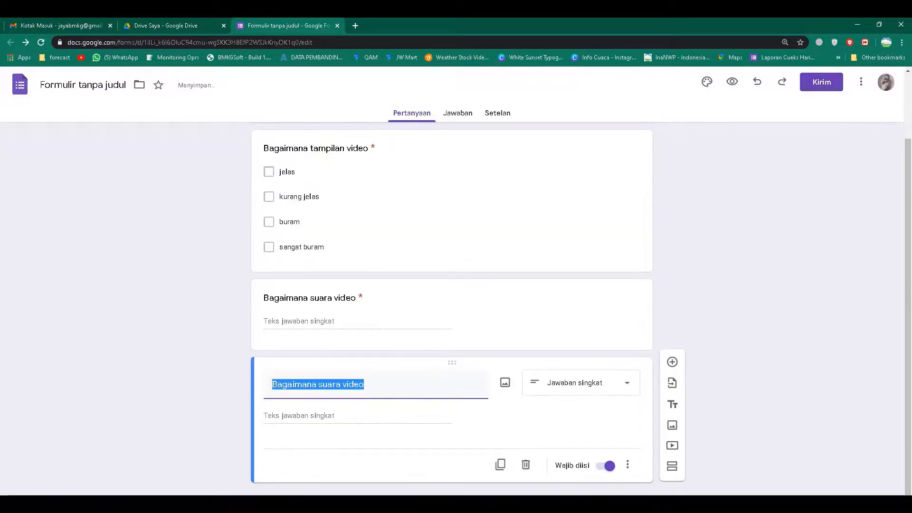
{"action": "left_click", "coordinate": [364, 383]}
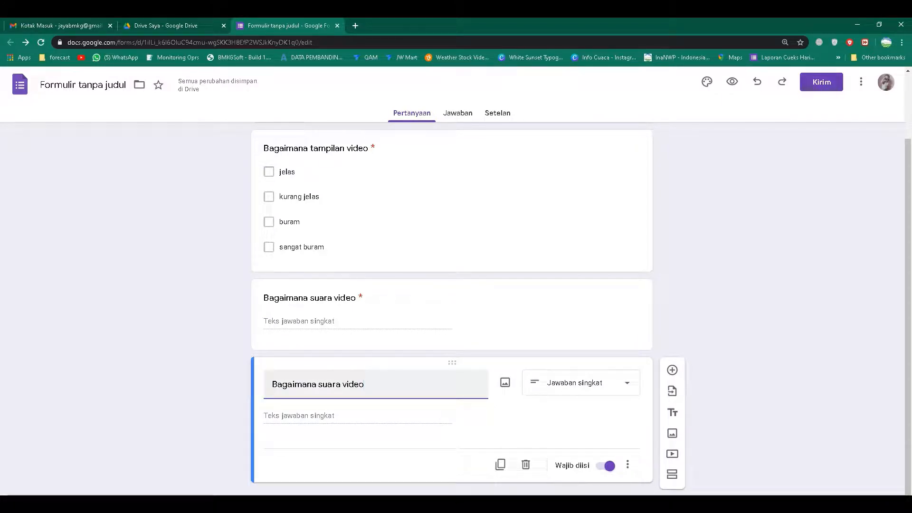
{"action": "double_click", "coordinate": [330, 384]}
{"action": "type", "text": "durasi"}
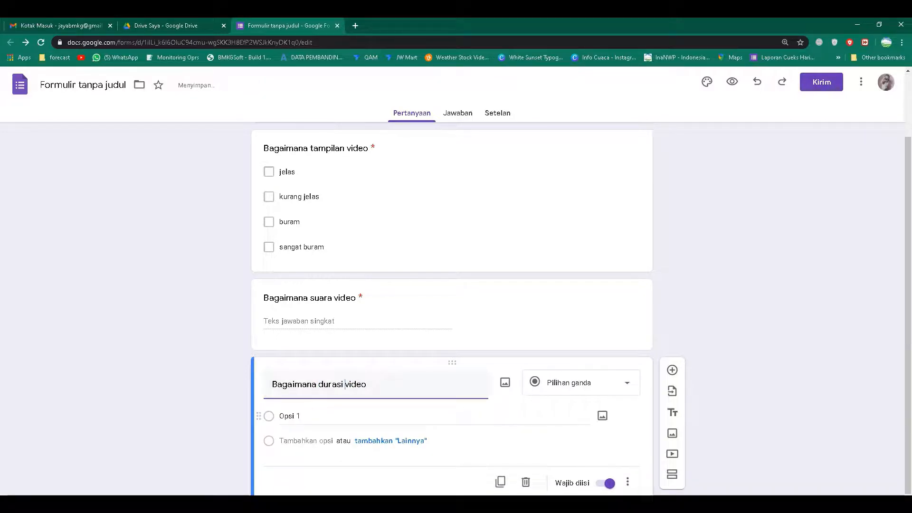
{"action": "left_click", "coordinate": [289, 416]}
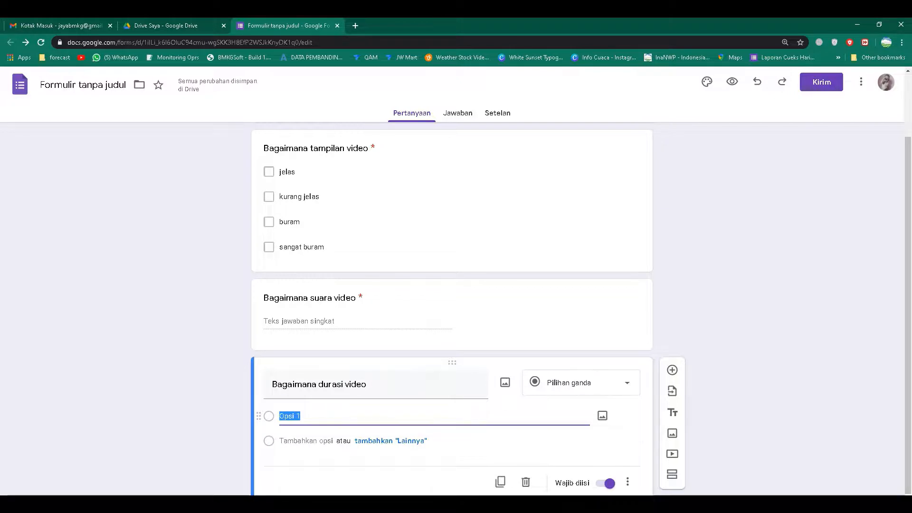
{"action": "left_click", "coordinate": [580, 383]}
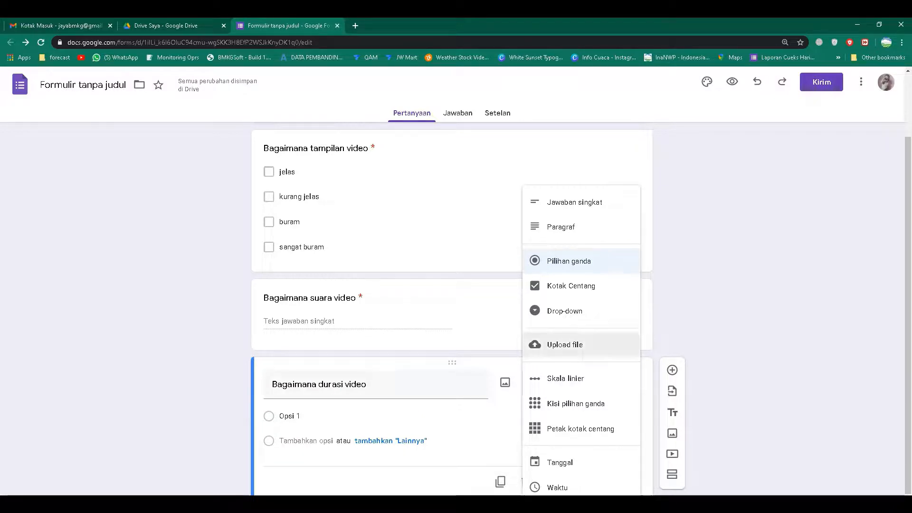
{"action": "left_click", "coordinate": [570, 285]}
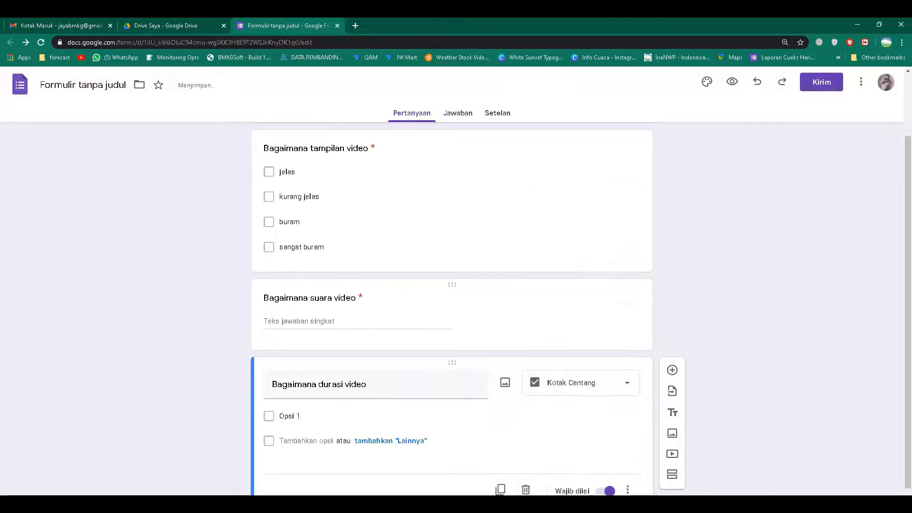
- Enter the options "1 menit", "2 menit", "3 menit" and "4 menit" for the question "Bagaimana durasi video"
{"action": "left_click", "coordinate": [289, 415]}
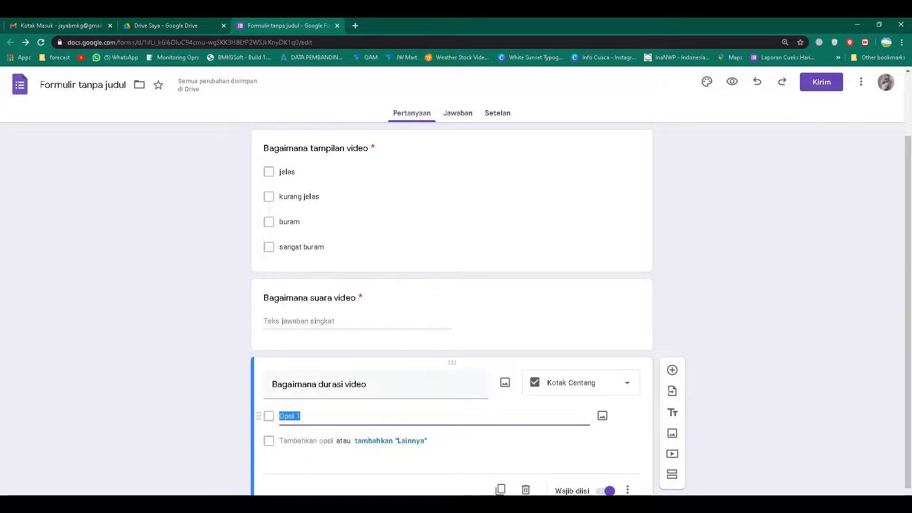
{"action": "type", "text": "1 menit"}
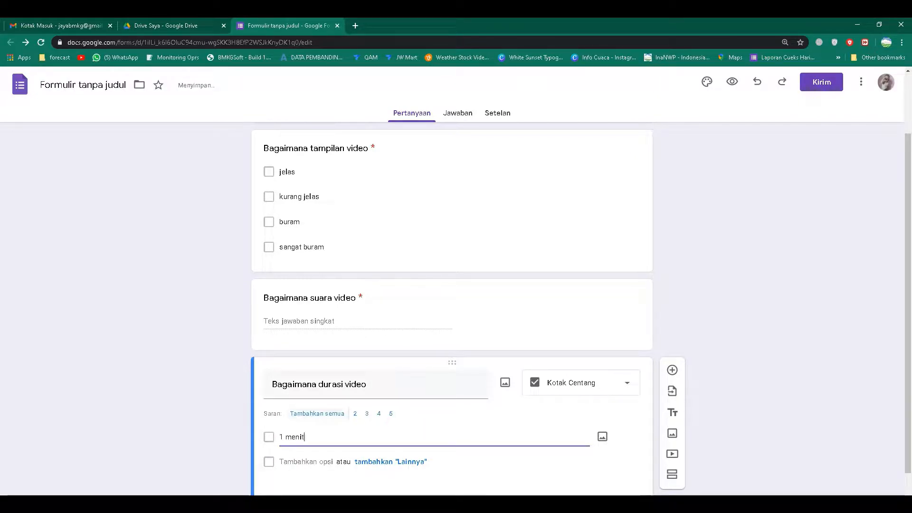
{"action": "key", "text": "Return"}
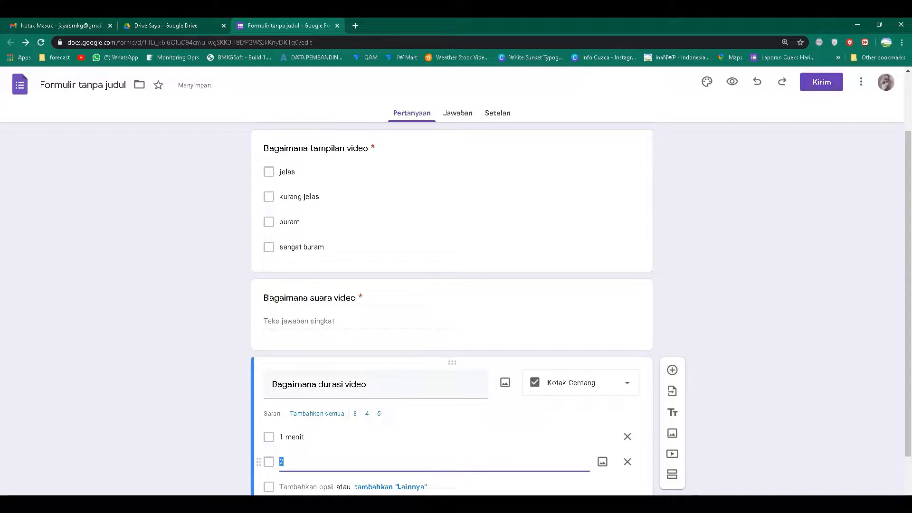
{"action": "type", "text": "2 me"}
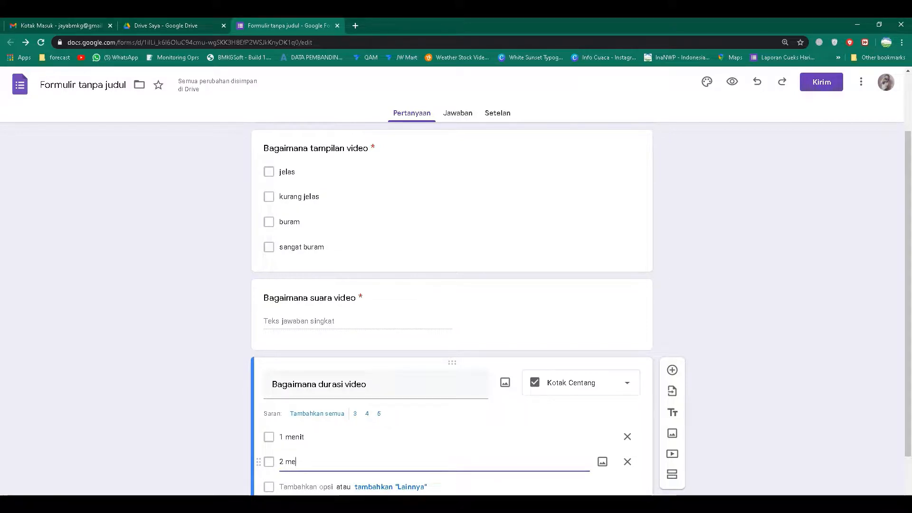
{"action": "type", "text": "nit"}
{"action": "key", "text": "Return"}
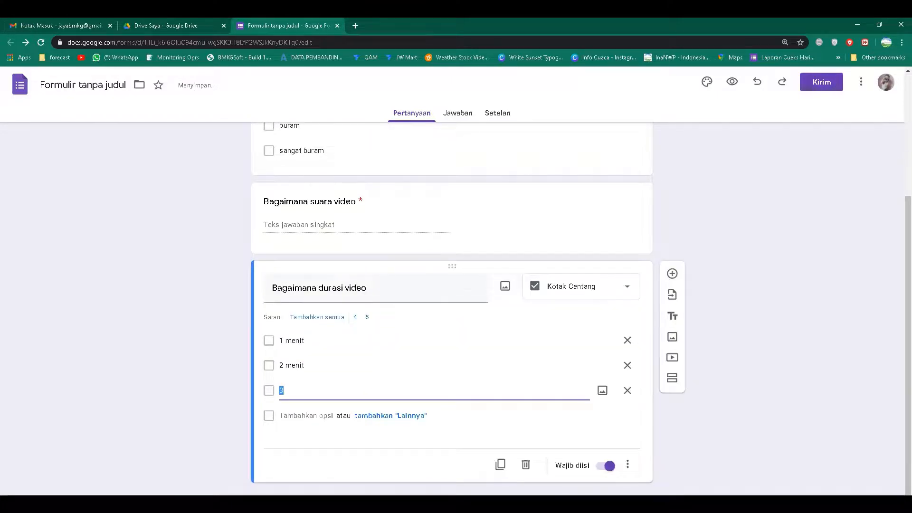
{"action": "type", "text": "3 me"}
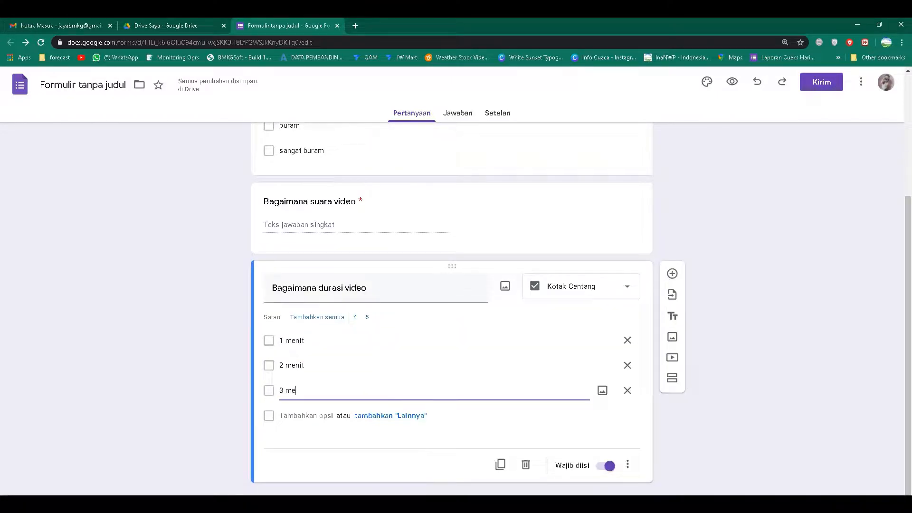
{"action": "type", "text": "nit"}
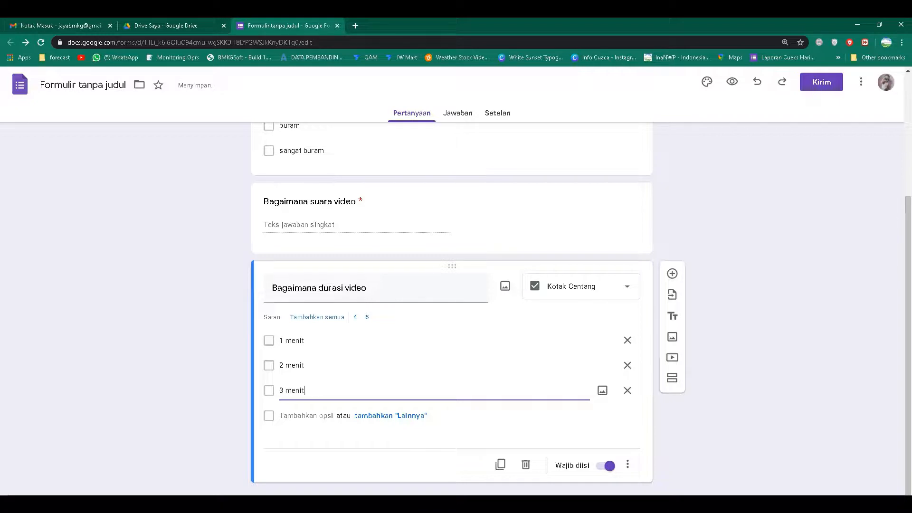
{"action": "key", "text": "Return"}
{"action": "type", "text": "4"}
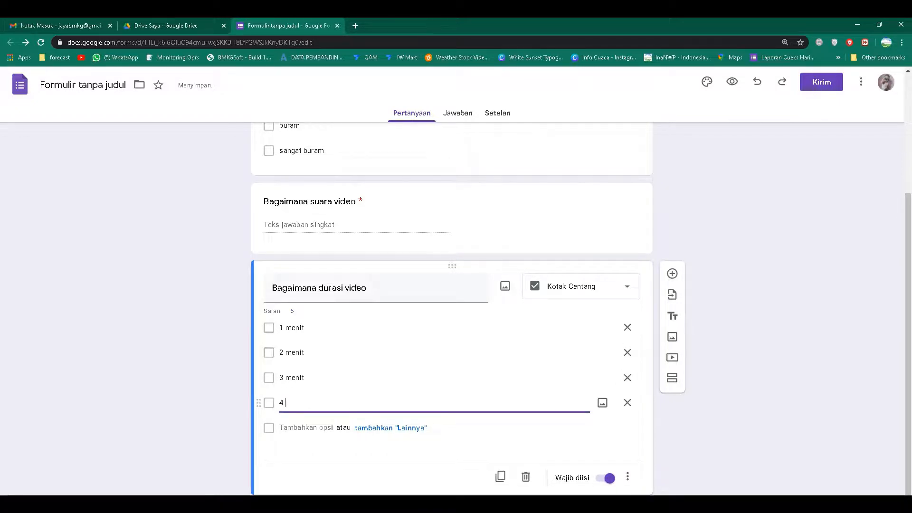
{"action": "type", "text": " menit"}
- Duplicate the question "Bagaimana durasi video" and turn the copy into an Upload file question titled "Bagaimana awal video"
{"action": "left_click", "coordinate": [500, 476]}
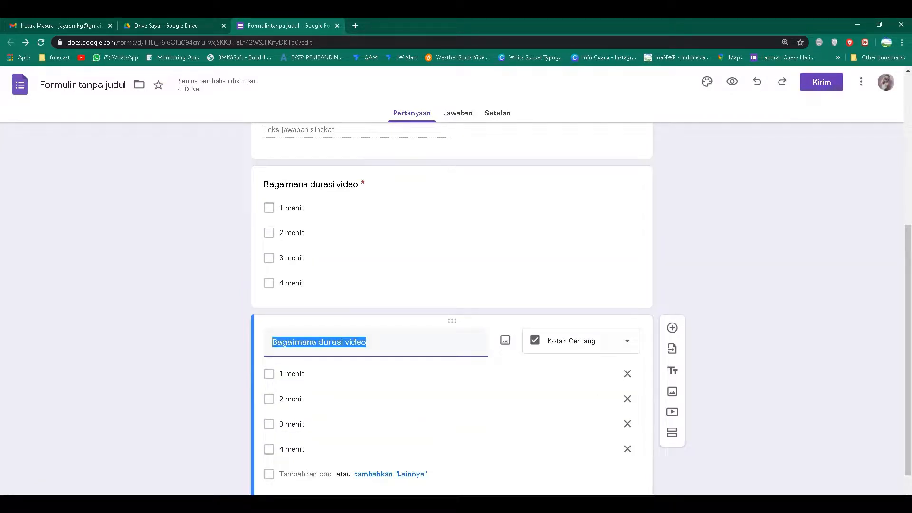
{"action": "left_click", "coordinate": [367, 342]}
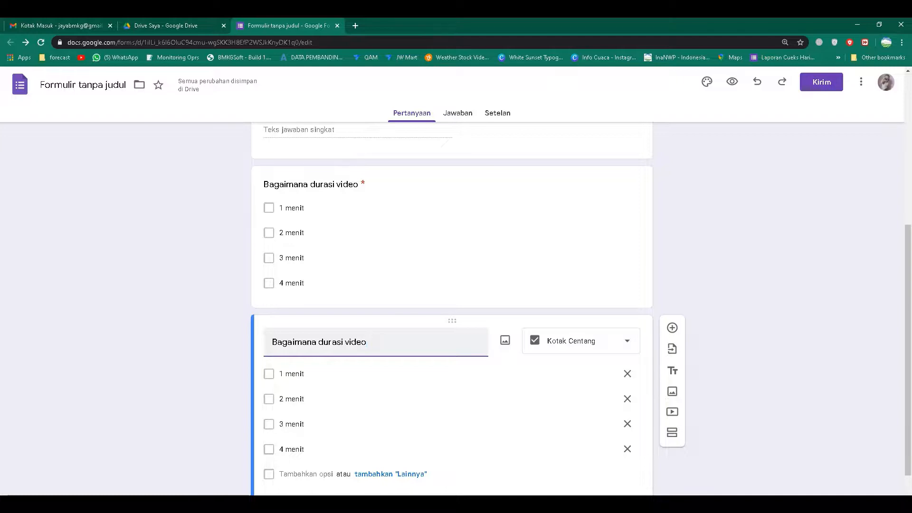
{"action": "double_click", "coordinate": [331, 342]}
{"action": "type", "text": "awal"}
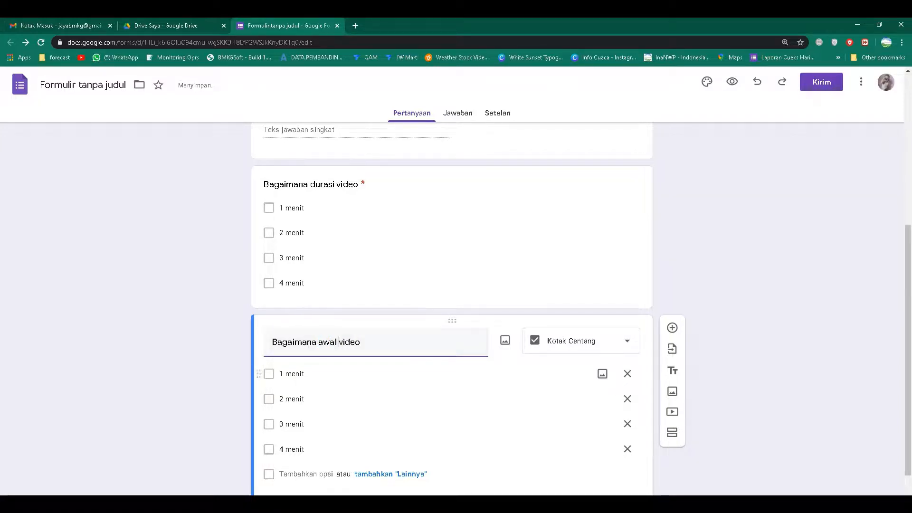
{"action": "left_click", "coordinate": [617, 341]}
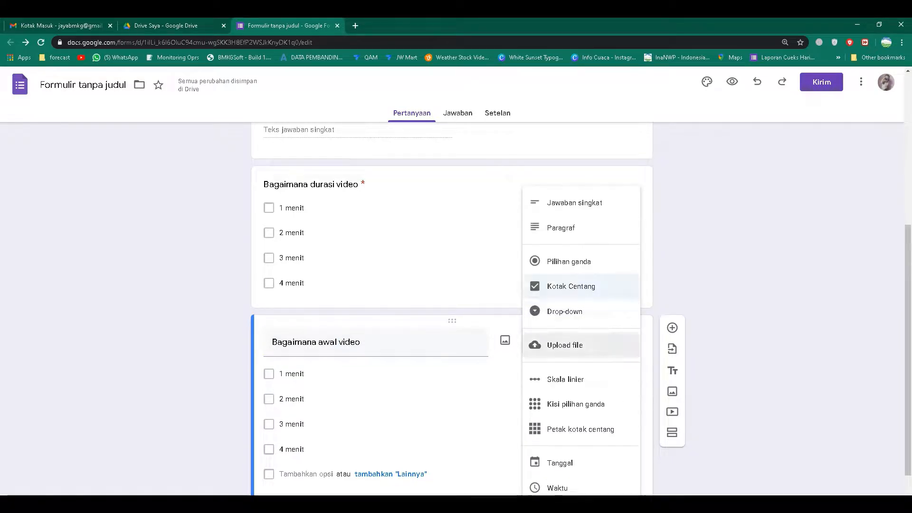
{"action": "left_click", "coordinate": [565, 344]}
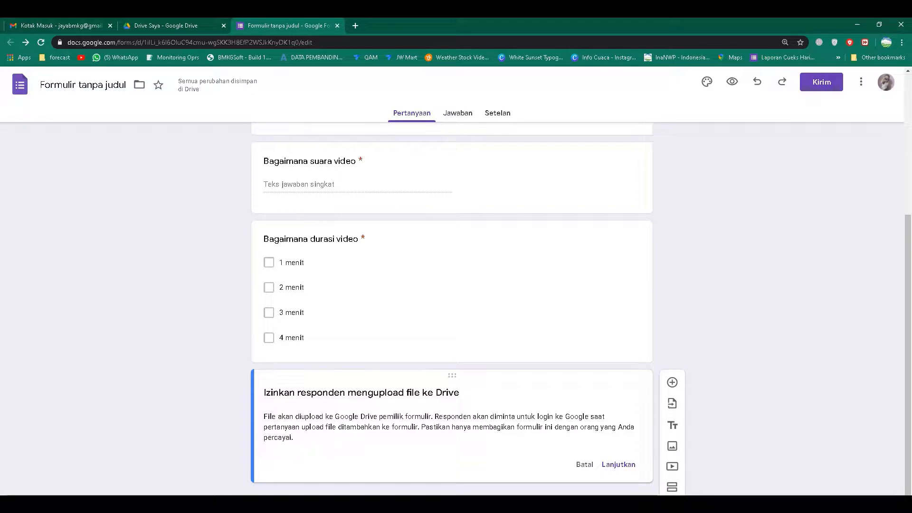
{"action": "left_click", "coordinate": [618, 463]}
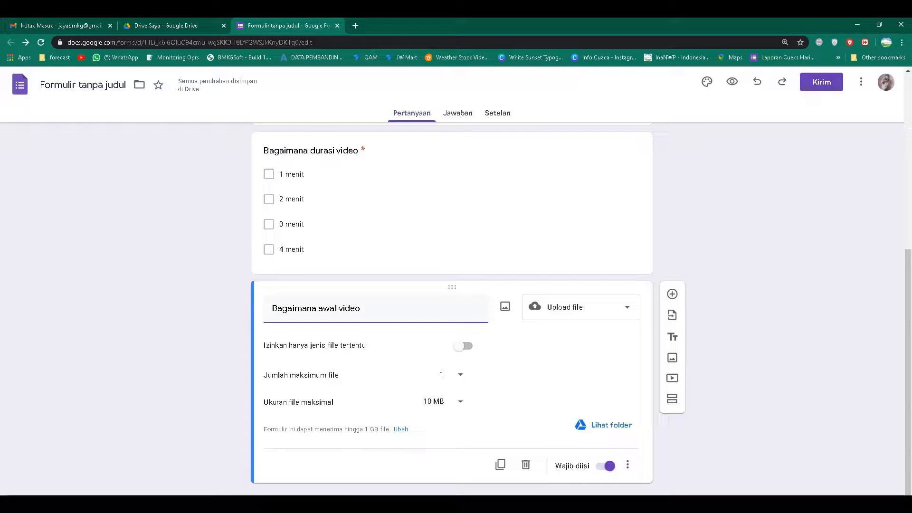
- Set the upload question's maximum number of files to 5 and its maximum file size to 100 MB
{"action": "left_click", "coordinate": [451, 374]}
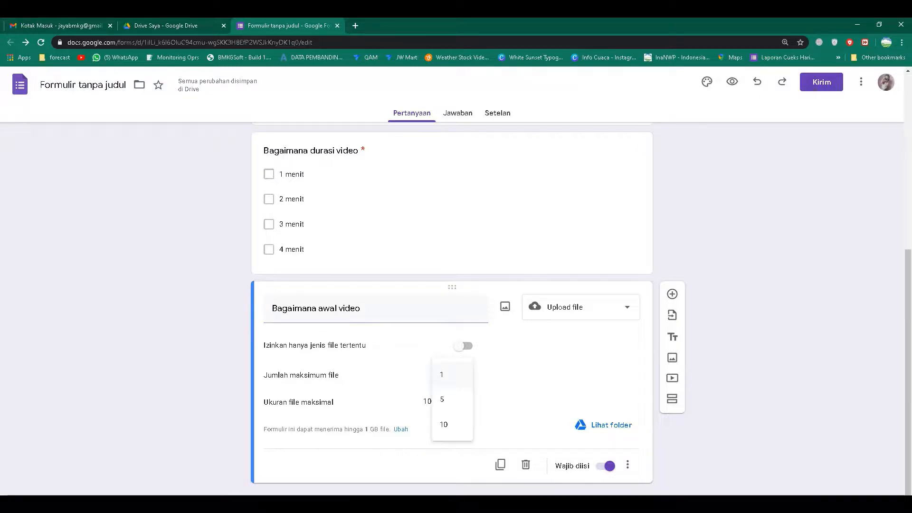
{"action": "left_click", "coordinate": [451, 399]}
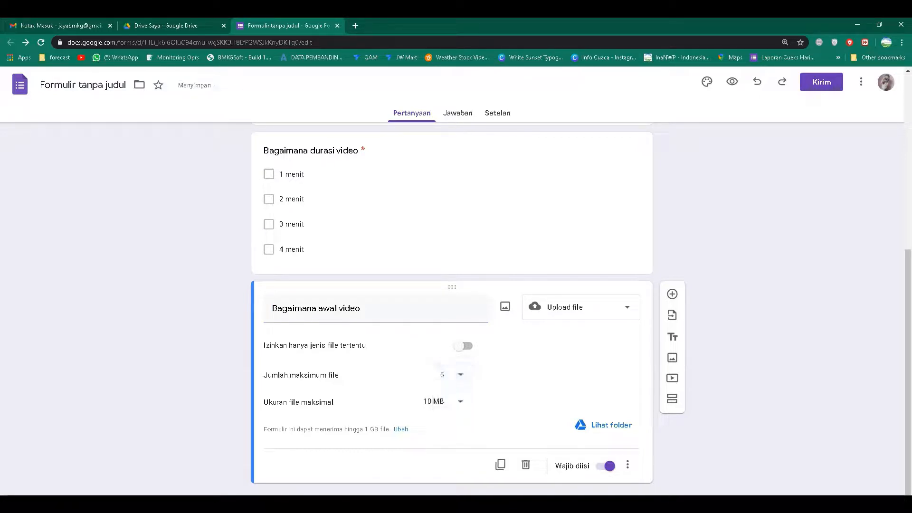
{"action": "left_click", "coordinate": [451, 401]}
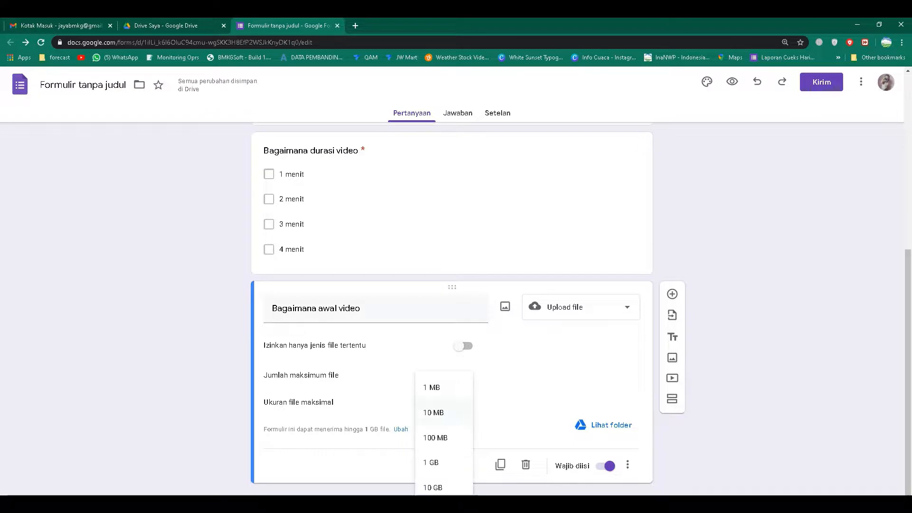
{"action": "left_click", "coordinate": [435, 437]}
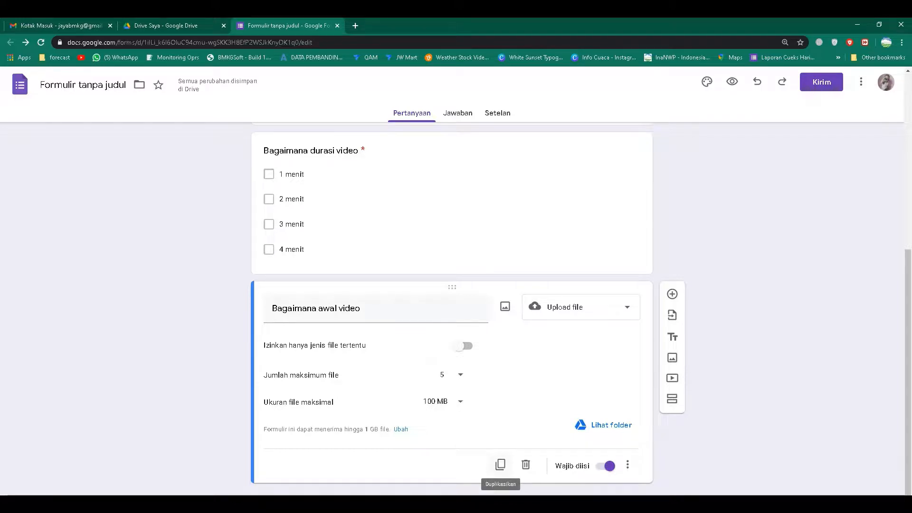
- Duplicate the upload question, undo the duplication and file size change, and delete the question "Bagaimana awal video"
{"action": "left_click", "coordinate": [500, 464]}
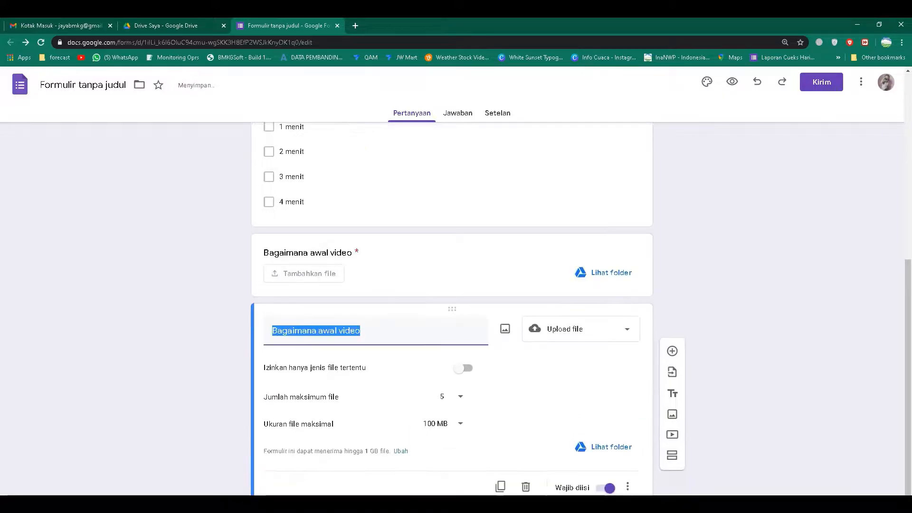
{"action": "key", "text": "ctrl+z"}
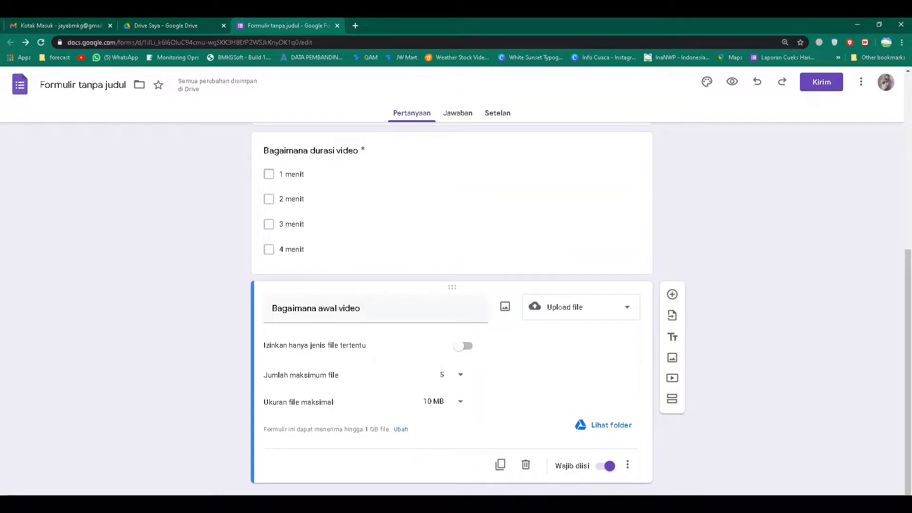
{"action": "left_click", "coordinate": [525, 464]}
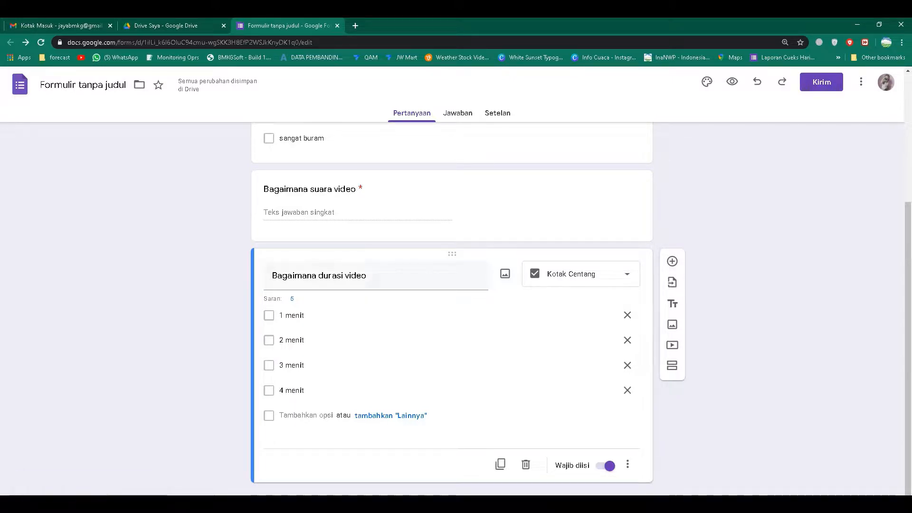
- Review the form's title and questions, including the answer types available for "Bagaimana suara video"
{"action": "scroll", "coordinate": [451, 285], "scroll_direction": "up", "scroll_amount": 4}
{"action": "scroll", "coordinate": [451, 285], "scroll_direction": "down", "scroll_amount": 2}
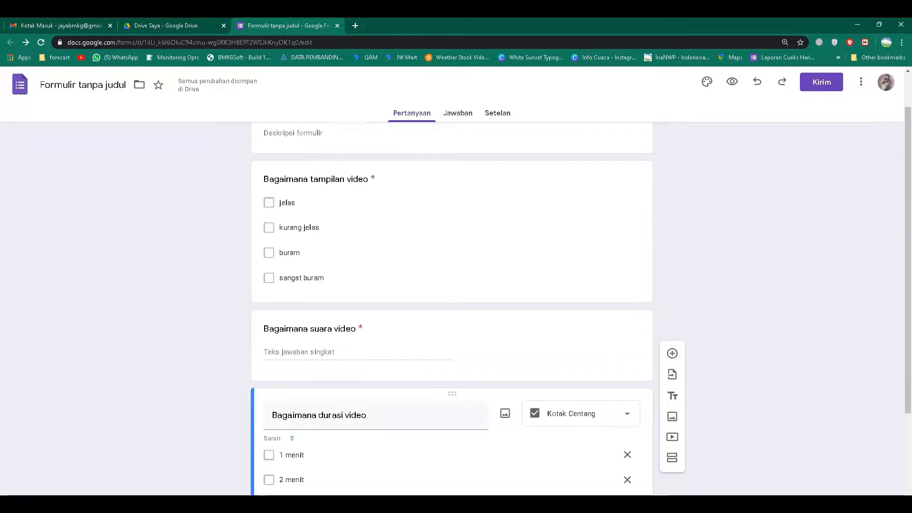
{"action": "scroll", "coordinate": [451, 285], "scroll_direction": "up", "scroll_amount": 2}
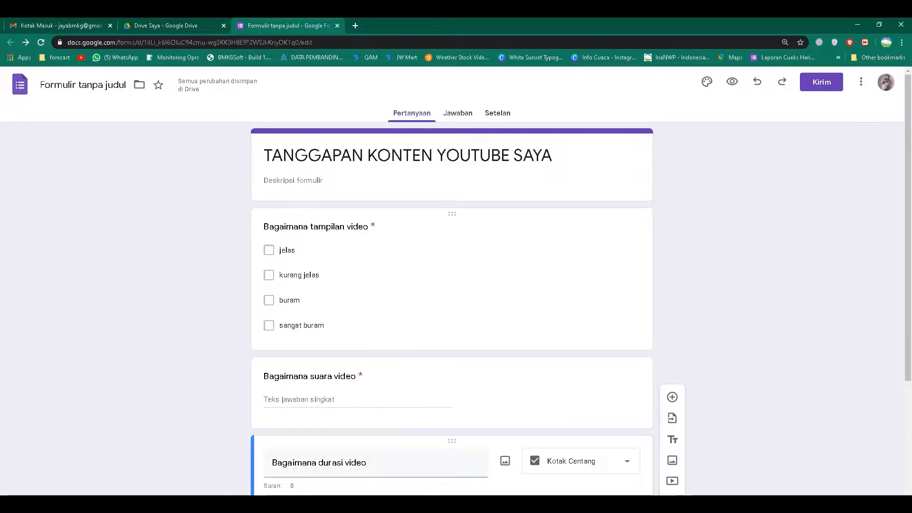
{"action": "scroll", "coordinate": [451, 285], "scroll_direction": "down", "scroll_amount": 3}
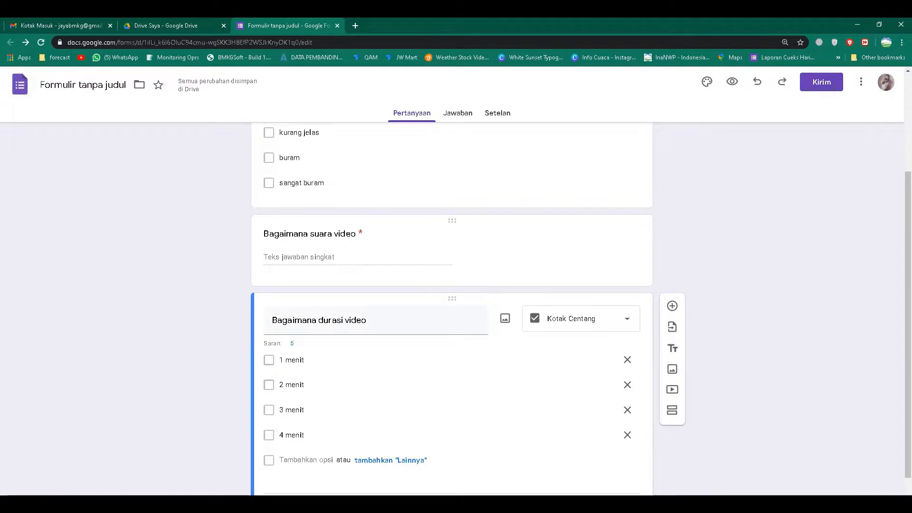
{"action": "left_click", "coordinate": [309, 233]}
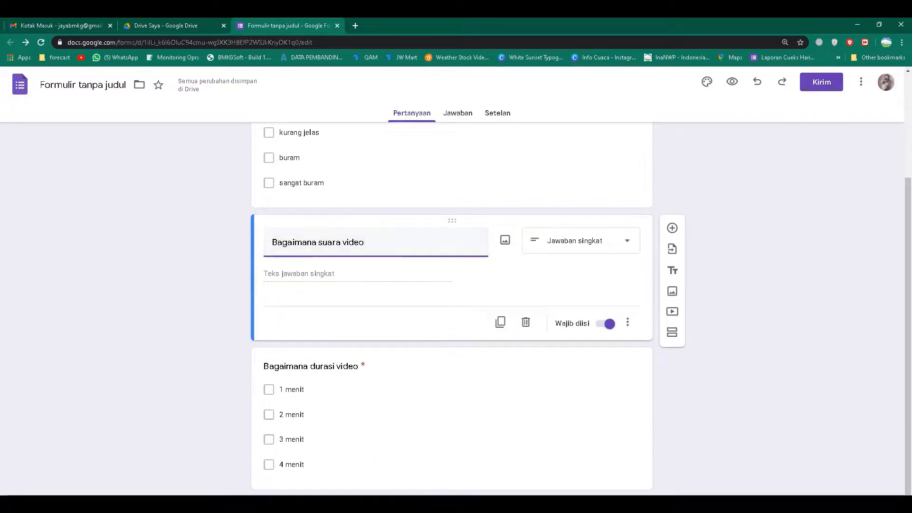
{"action": "scroll", "coordinate": [451, 308], "scroll_direction": "up", "scroll_amount": 3}
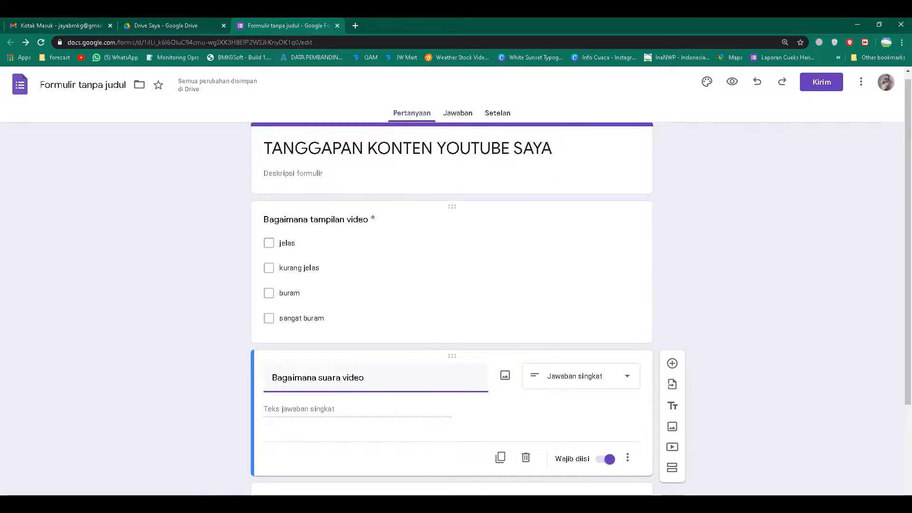
{"action": "scroll", "coordinate": [451, 308], "scroll_direction": "down", "scroll_amount": 2}
{"action": "scroll", "coordinate": [452, 309], "scroll_direction": "down", "scroll_amount": 1}
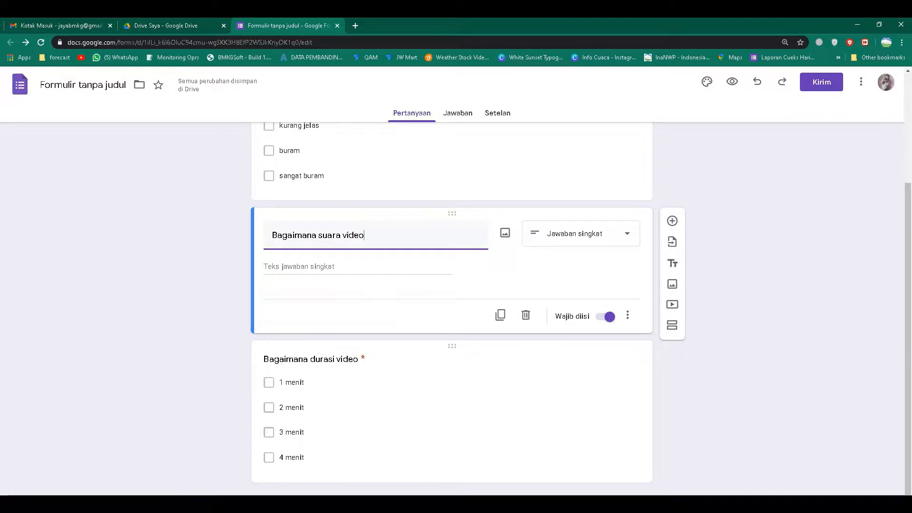
{"action": "scroll", "coordinate": [451, 309], "scroll_direction": "up", "scroll_amount": 4}
{"action": "scroll", "coordinate": [451, 309], "scroll_direction": "down", "scroll_amount": 4}
{"action": "left_click", "coordinate": [581, 233]}
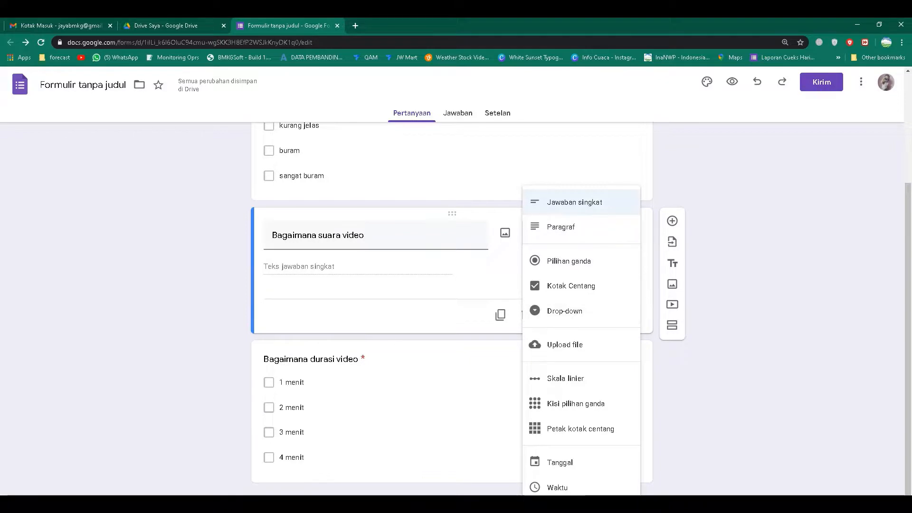
{"action": "key", "text": "Escape"}
{"action": "scroll", "coordinate": [451, 309], "scroll_direction": "up", "scroll_amount": 3}
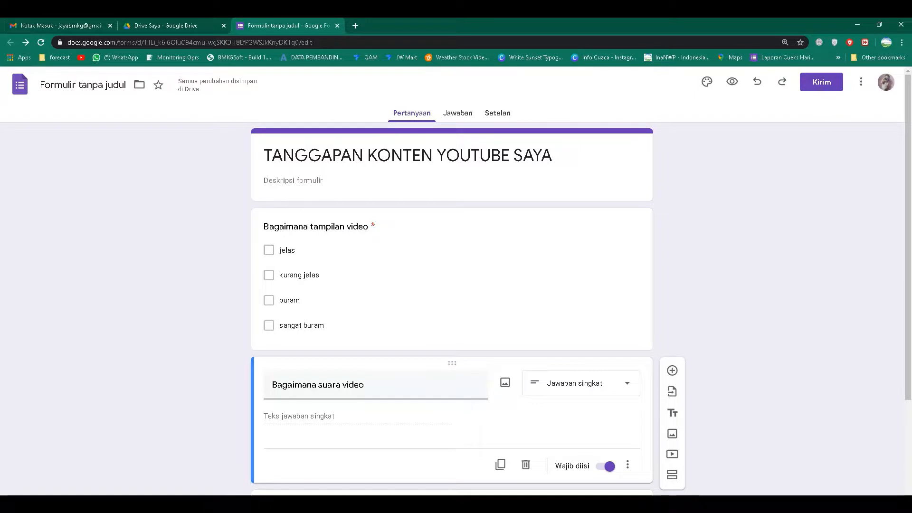
{"action": "scroll", "coordinate": [452, 309], "scroll_direction": "down", "scroll_amount": 3}
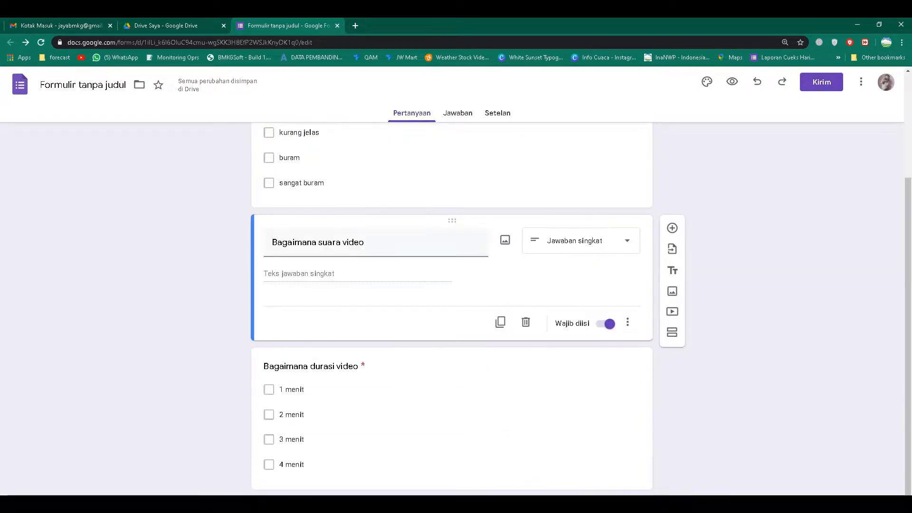
{"action": "scroll", "coordinate": [452, 309], "scroll_direction": "up", "scroll_amount": 3}
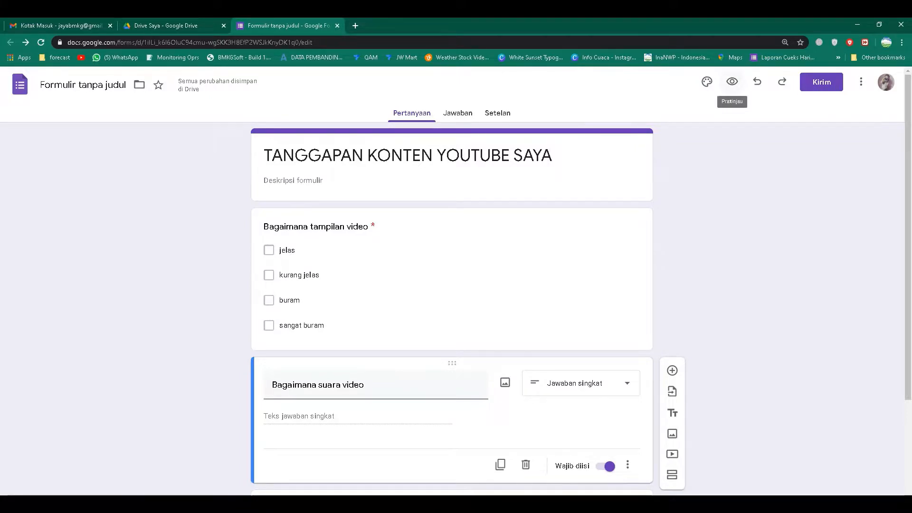
- Enlarge the page display, preview the form as respondents see it and look through all its questions
{"action": "key", "text": "ctrl+plus"}
{"action": "key", "text": "ctrl+plus"}
{"action": "key", "text": "ctrl+plus"}
{"action": "key", "text": "ctrl+plus"}
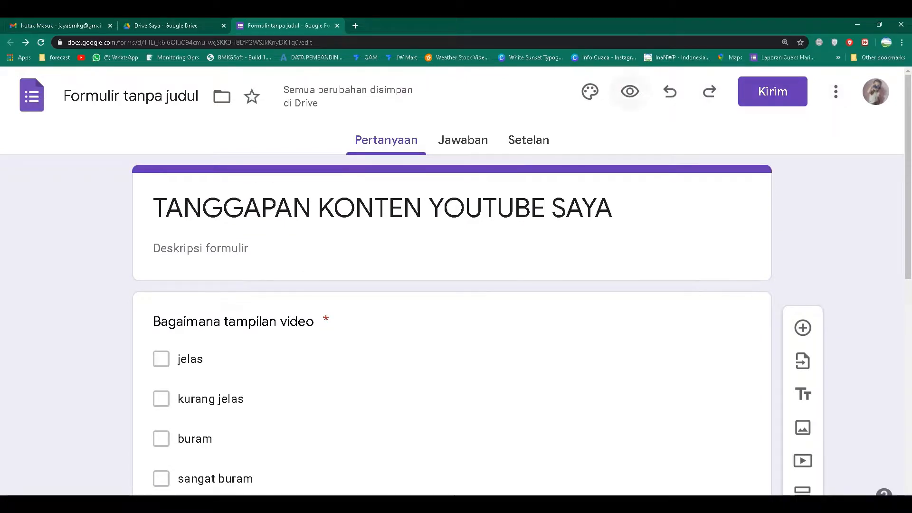
{"action": "left_click", "coordinate": [629, 92]}
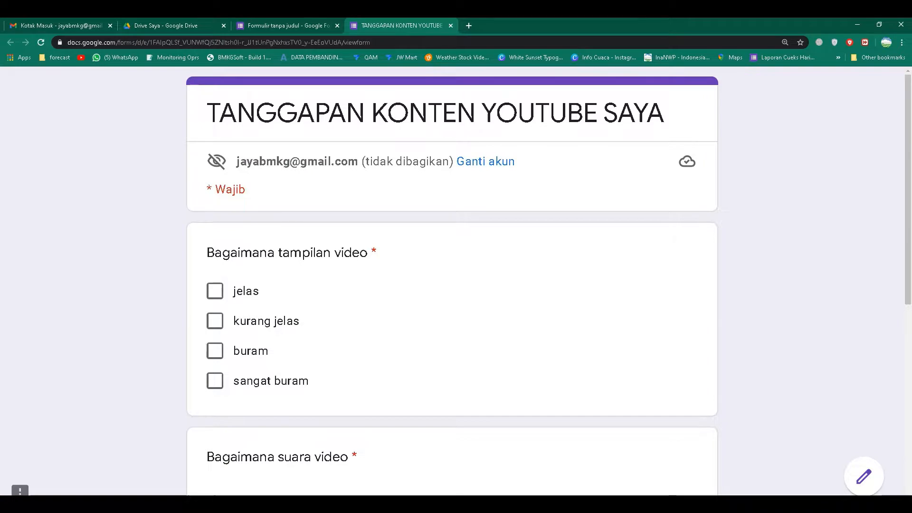
{"action": "scroll", "coordinate": [452, 280], "scroll_direction": "down", "scroll_amount": 8}
{"action": "scroll", "coordinate": [452, 280], "scroll_direction": "up", "scroll_amount": 1}
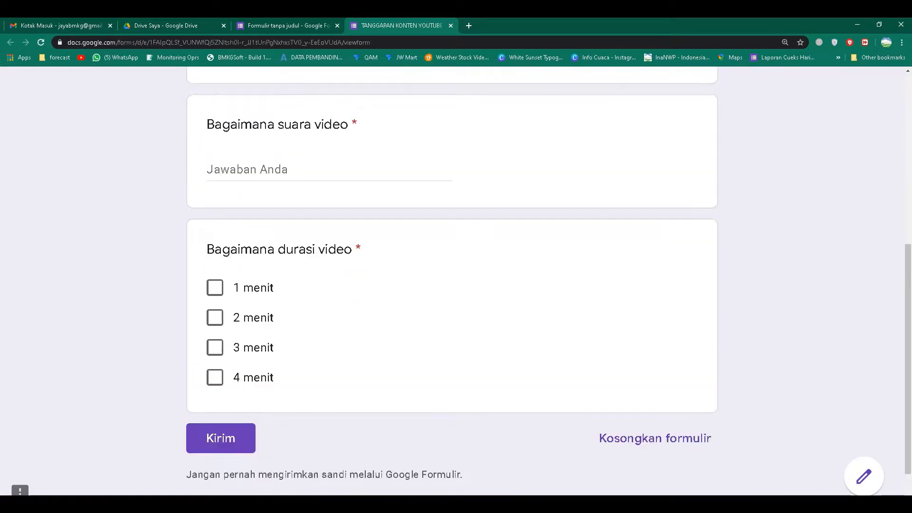
{"action": "scroll", "coordinate": [451, 280], "scroll_direction": "up", "scroll_amount": 11}
{"action": "scroll", "coordinate": [452, 280], "scroll_direction": "down", "scroll_amount": 12}
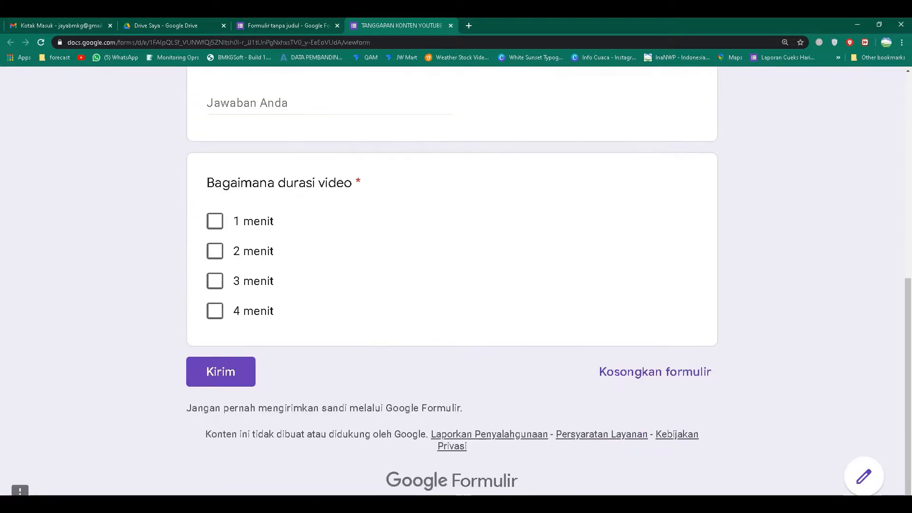
- Look through the questions in the respondent preview and compare them with the questions in the form editor
{"action": "scroll", "coordinate": [451, 280], "scroll_direction": "up", "scroll_amount": 12}
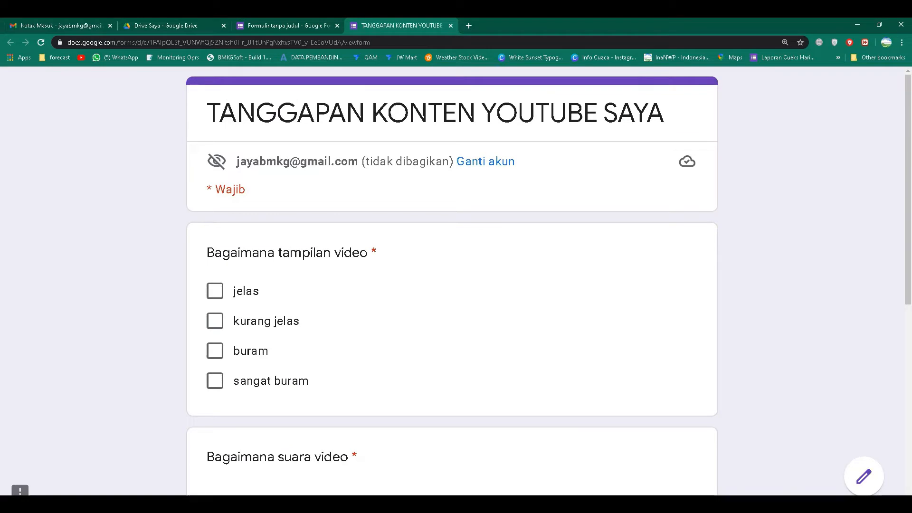
{"action": "scroll", "coordinate": [452, 280], "scroll_direction": "down", "scroll_amount": 8}
{"action": "scroll", "coordinate": [452, 281], "scroll_direction": "up", "scroll_amount": 4}
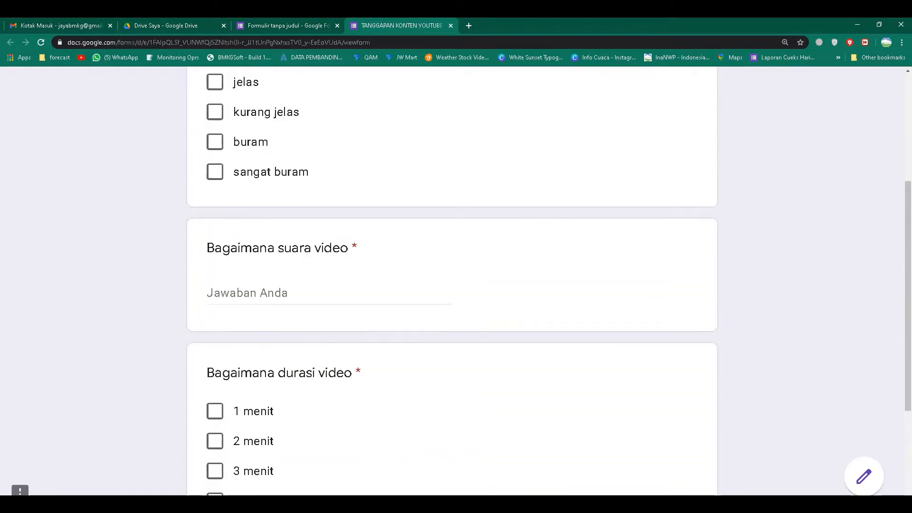
{"action": "scroll", "coordinate": [452, 280], "scroll_direction": "up", "scroll_amount": 4}
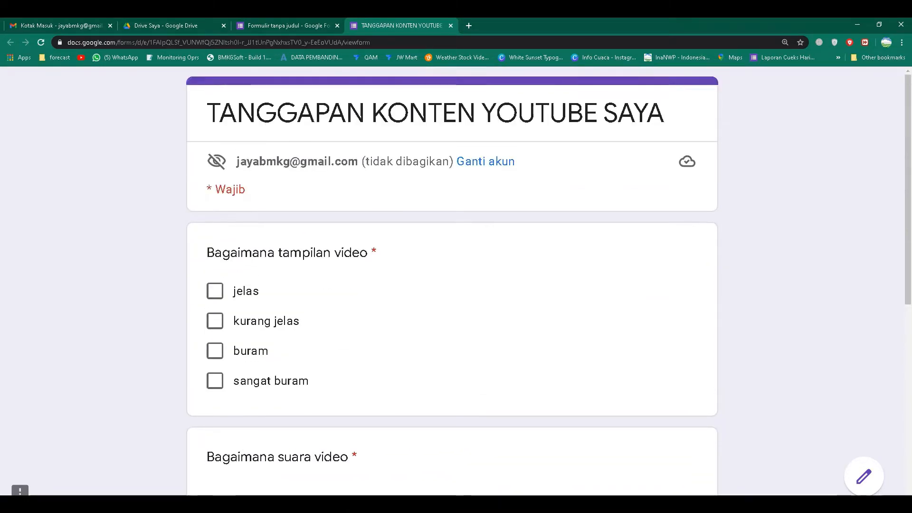
{"action": "scroll", "coordinate": [452, 280], "scroll_direction": "down", "scroll_amount": 8}
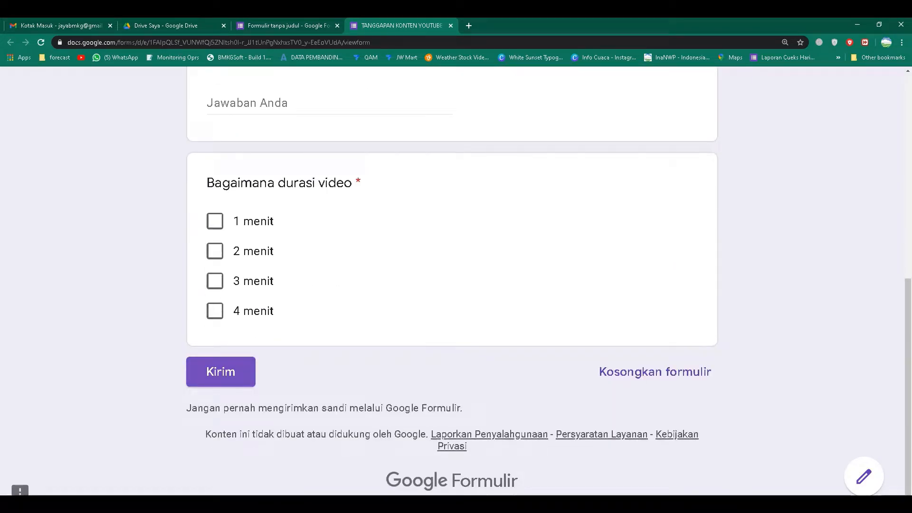
{"action": "key", "text": "ctrl+shift+Tab"}
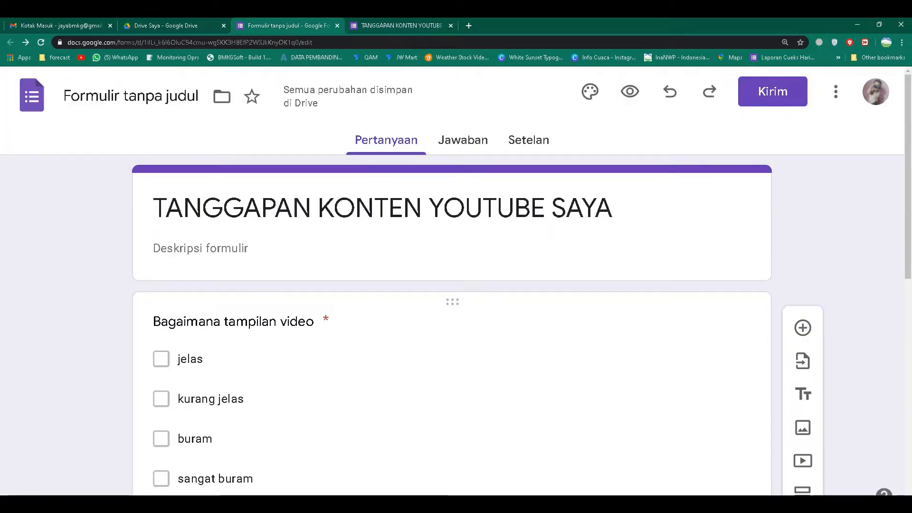
{"action": "scroll", "coordinate": [451, 285], "scroll_direction": "down", "scroll_amount": 3}
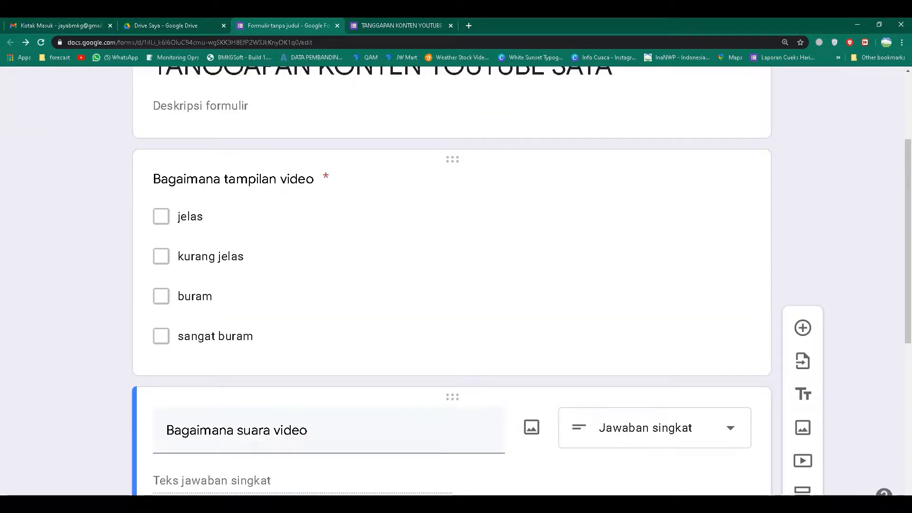
{"action": "scroll", "coordinate": [451, 285], "scroll_direction": "down", "scroll_amount": 7}
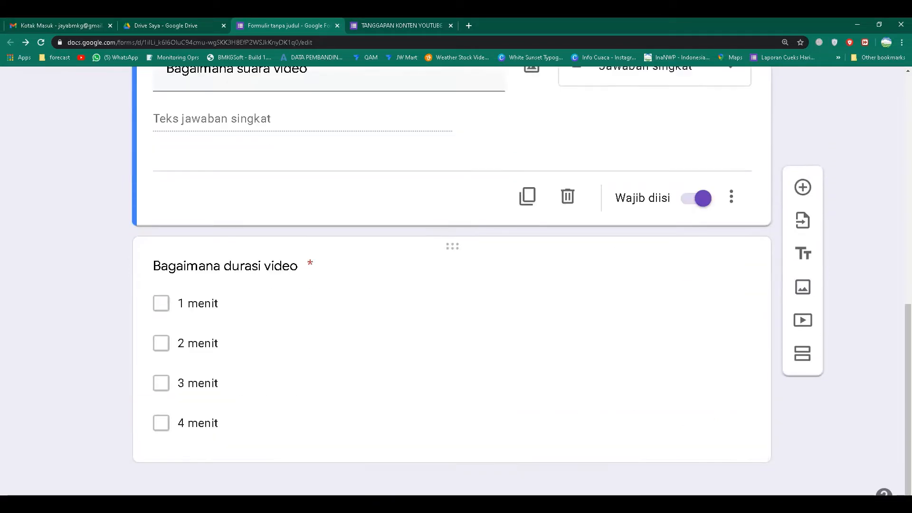
{"action": "scroll", "coordinate": [451, 285], "scroll_direction": "up", "scroll_amount": 6}
{"action": "scroll", "coordinate": [451, 285], "scroll_direction": "up", "scroll_amount": 5}
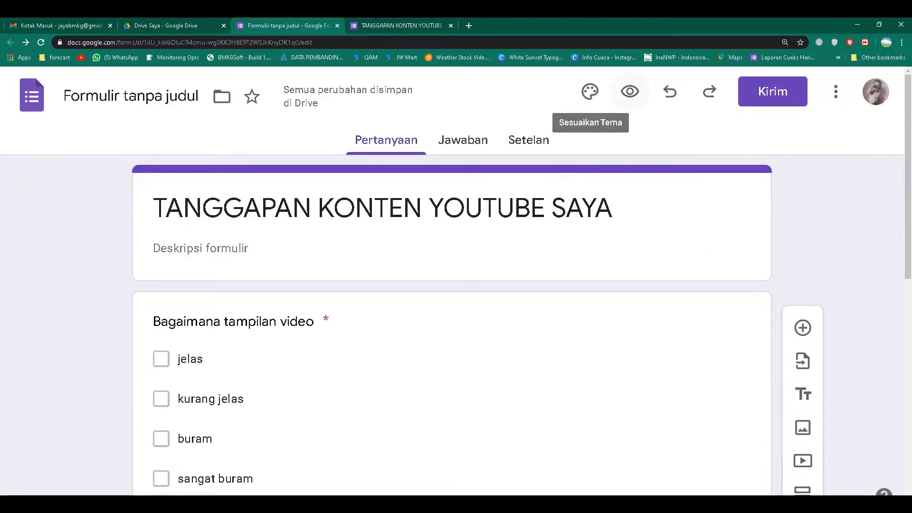
- Return to the form preview and try to submit it repeatedly with the required questions left unanswered
{"action": "key", "text": "ctrl+Tab"}
{"action": "scroll", "coordinate": [451, 280], "scroll_direction": "up", "scroll_amount": 10}
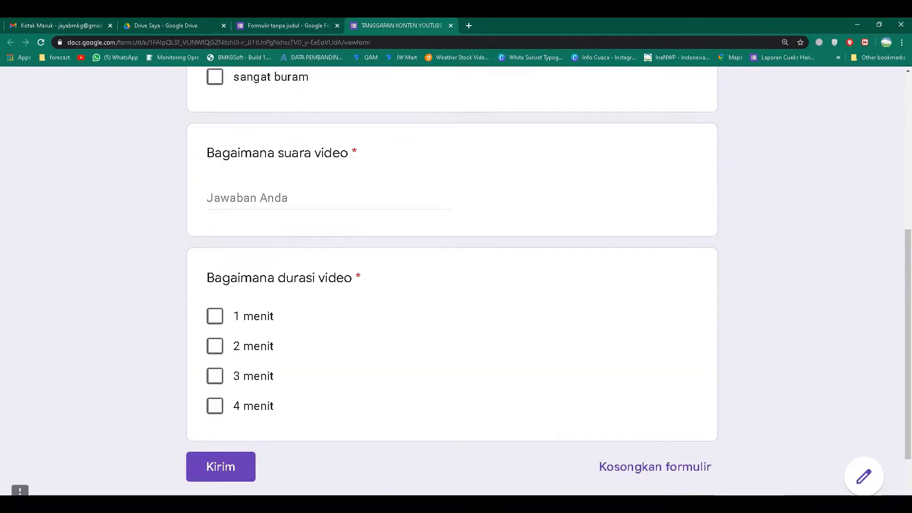
{"action": "scroll", "coordinate": [451, 280], "scroll_direction": "down", "scroll_amount": 10}
{"action": "scroll", "coordinate": [451, 280], "scroll_direction": "down", "scroll_amount": 1}
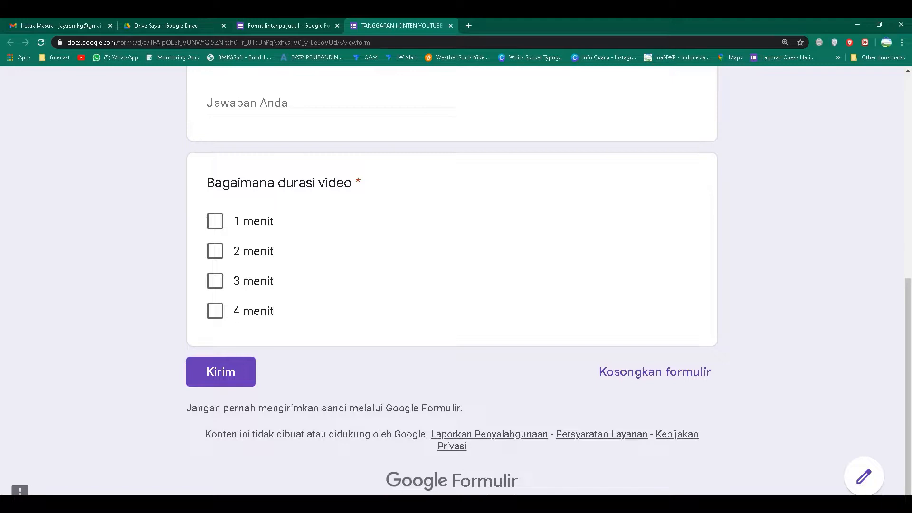
{"action": "left_click", "coordinate": [221, 371]}
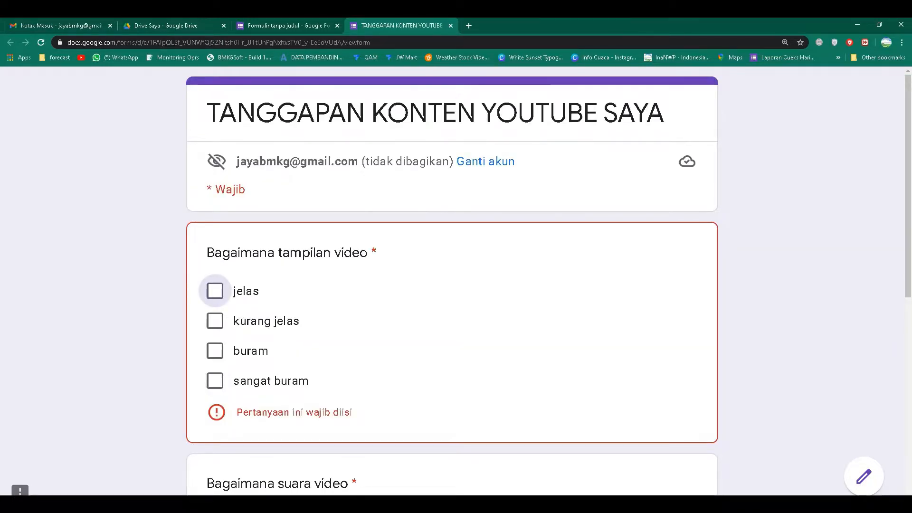
{"action": "scroll", "coordinate": [451, 280], "scroll_direction": "down", "scroll_amount": 7}
{"action": "scroll", "coordinate": [451, 280], "scroll_direction": "down", "scroll_amount": 2}
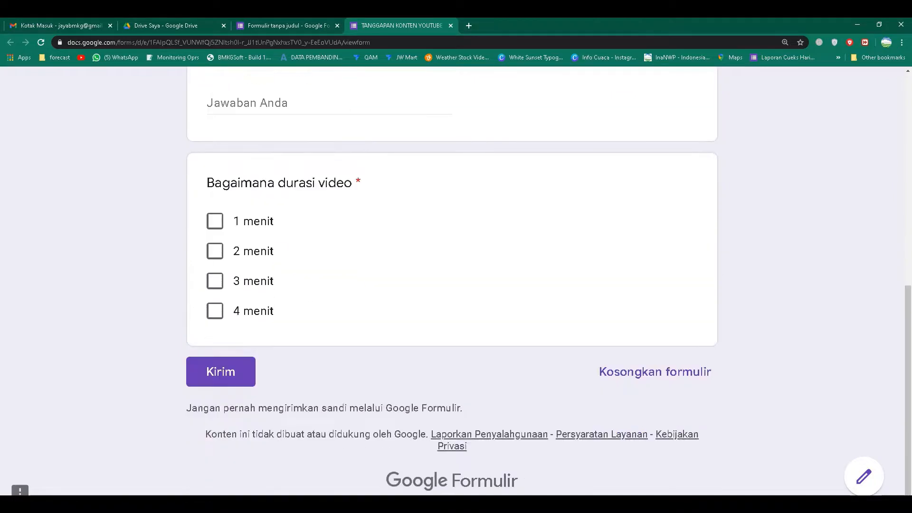
{"action": "left_click", "coordinate": [218, 371]}
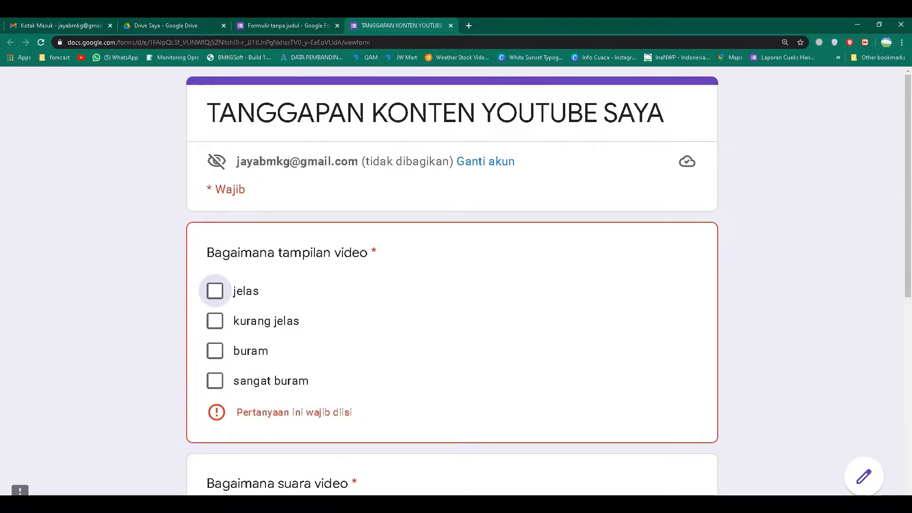
{"action": "scroll", "coordinate": [451, 280], "scroll_direction": "down", "scroll_amount": 10}
{"action": "left_click", "coordinate": [220, 371]}
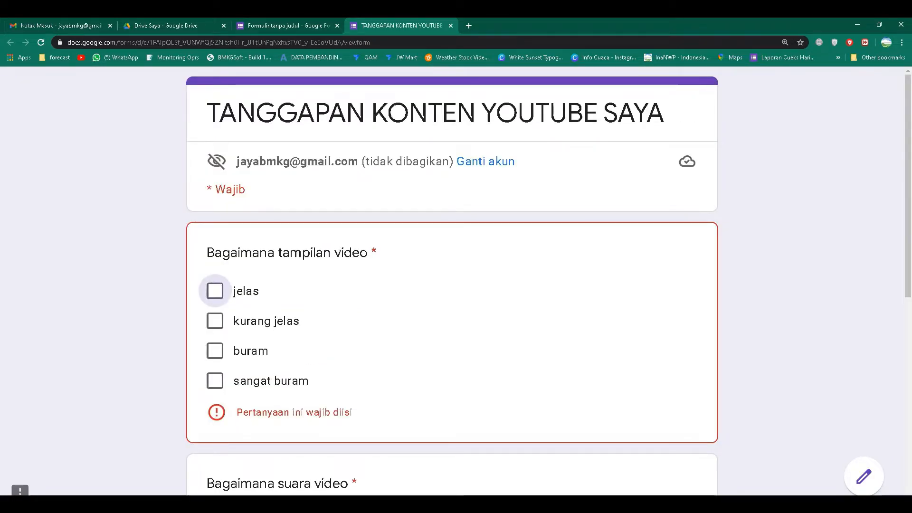
- Answer "jelas" for the video display, "ok" for the sound and "1 menit" for the duration, and submit the response
{"action": "scroll", "coordinate": [452, 284], "scroll_direction": "down", "scroll_amount": 9}
{"action": "scroll", "coordinate": [452, 285], "scroll_direction": "up", "scroll_amount": 9}
{"action": "key", "text": "space"}
{"action": "scroll", "coordinate": [452, 285], "scroll_direction": "down", "scroll_amount": 4}
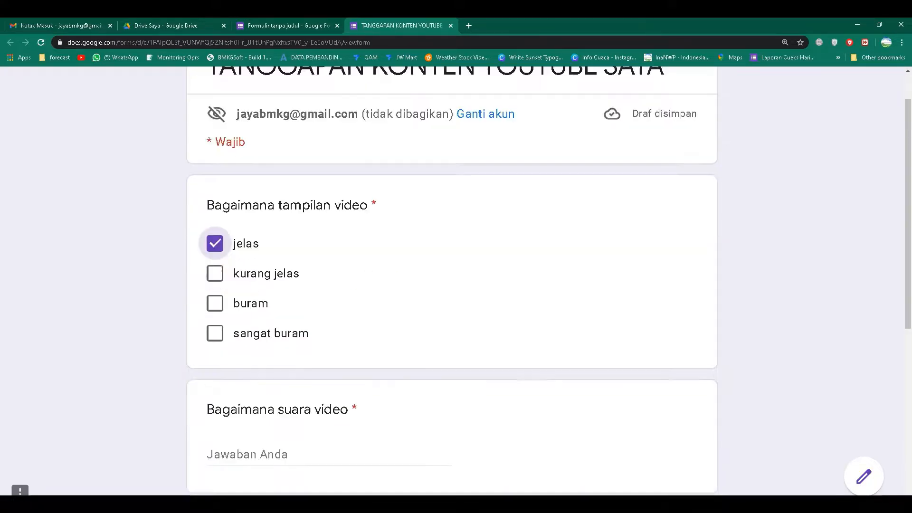
{"action": "left_click", "coordinate": [285, 312]}
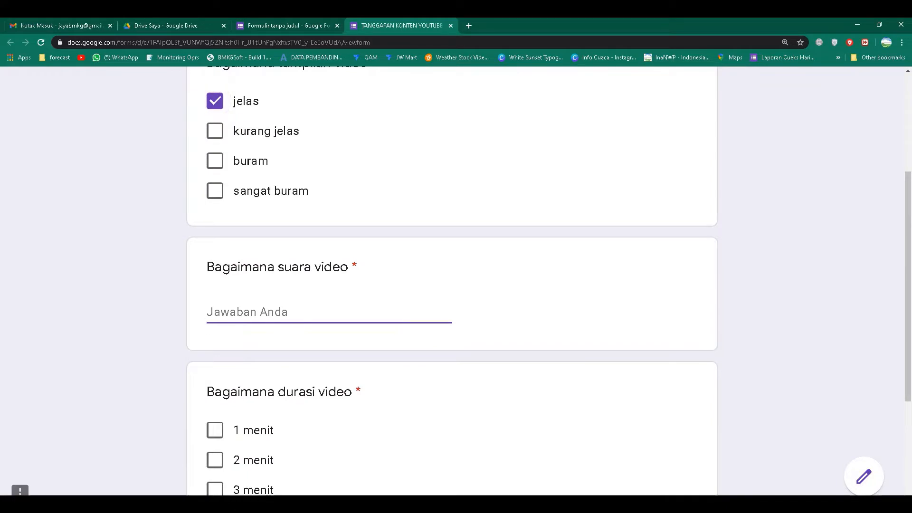
{"action": "type", "text": "ok"}
{"action": "scroll", "coordinate": [451, 285], "scroll_direction": "down", "scroll_amount": 3}
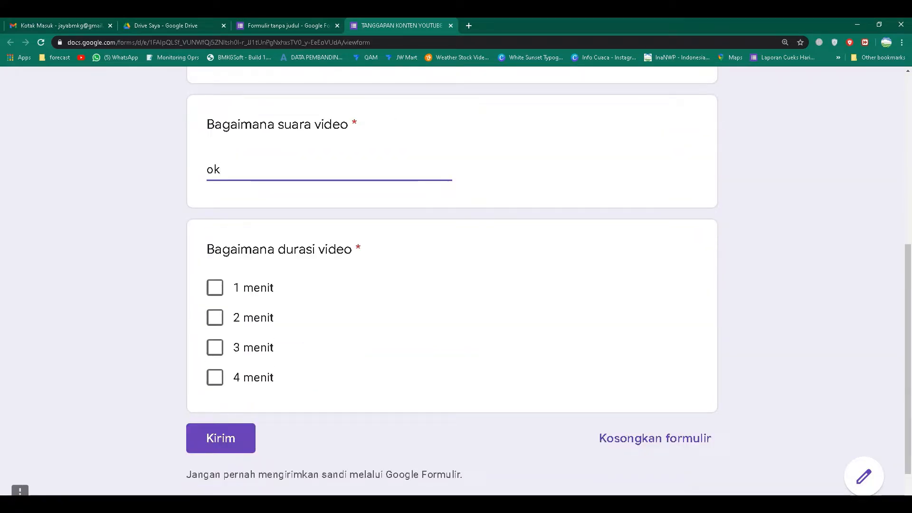
{"action": "left_click", "coordinate": [214, 287]}
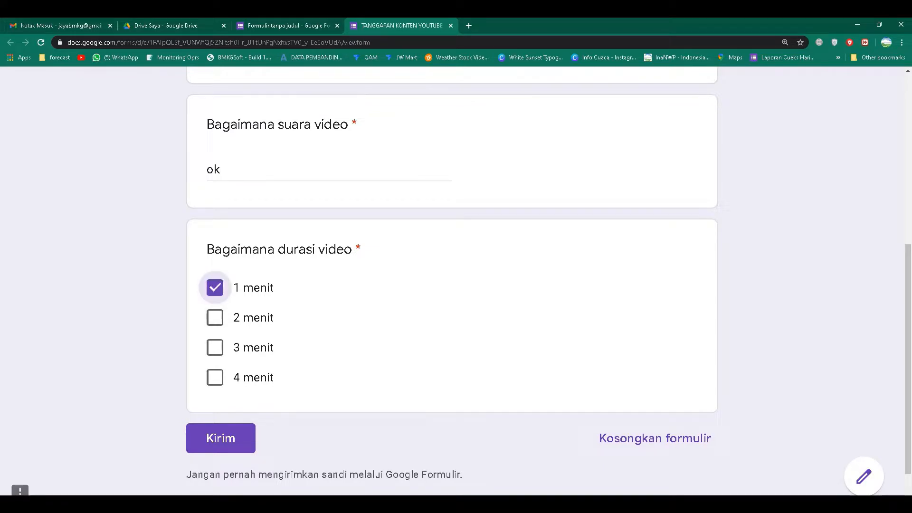
{"action": "left_click", "coordinate": [220, 438]}
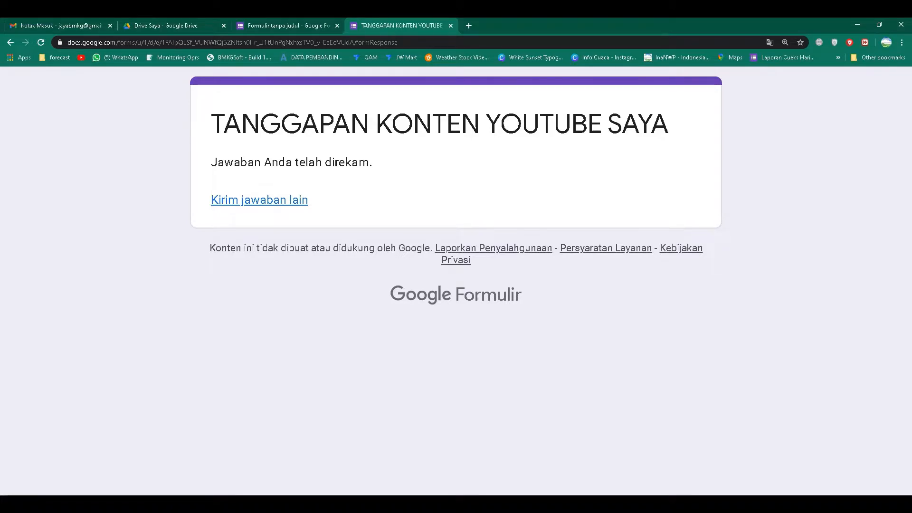
- Examine the summary of submitted responses for all three questions in the form editor
{"action": "key", "text": "ctrl+shift+Tab"}
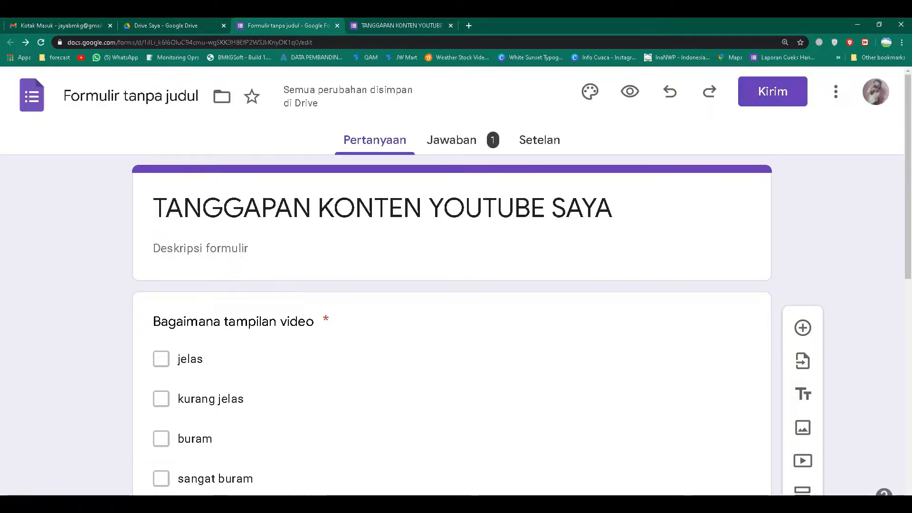
{"action": "left_click", "coordinate": [451, 140]}
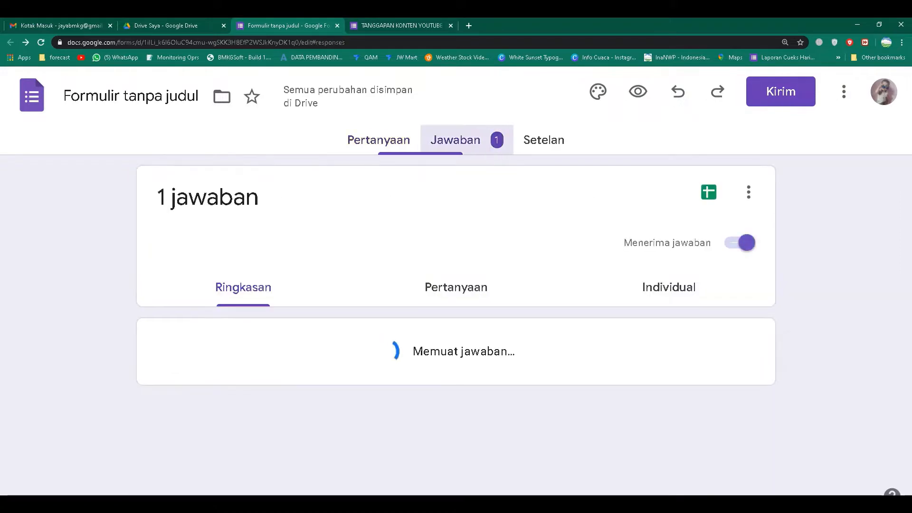
{"action": "scroll", "coordinate": [451, 285], "scroll_direction": "down", "scroll_amount": 3}
{"action": "scroll", "coordinate": [455, 281], "scroll_direction": "down", "scroll_amount": 2}
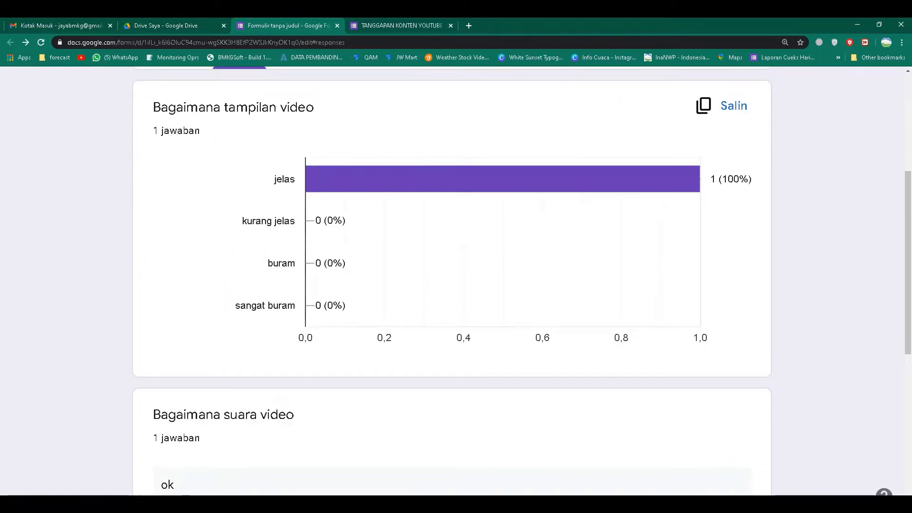
{"action": "scroll", "coordinate": [456, 280], "scroll_direction": "down", "scroll_amount": 8}
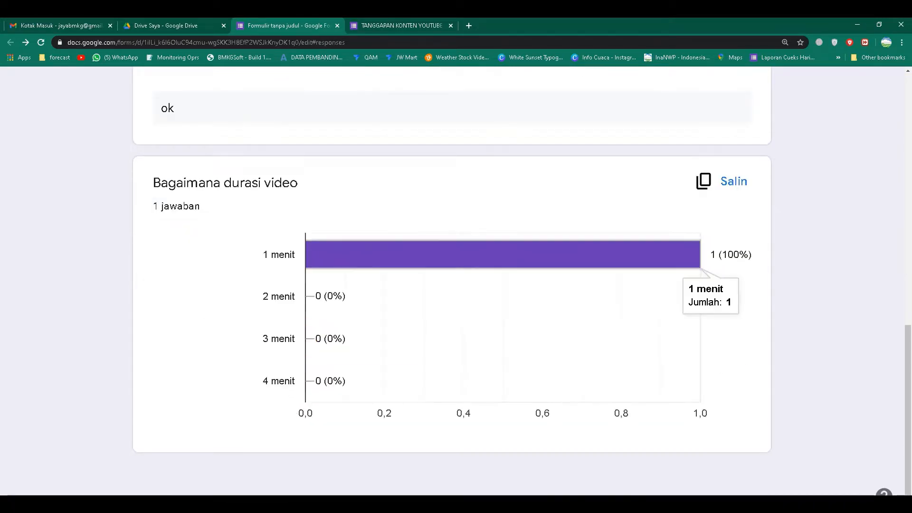
{"action": "scroll", "coordinate": [693, 256], "scroll_direction": "up", "scroll_amount": 12}
{"action": "scroll", "coordinate": [455, 280], "scroll_direction": "up", "scroll_amount": 1}
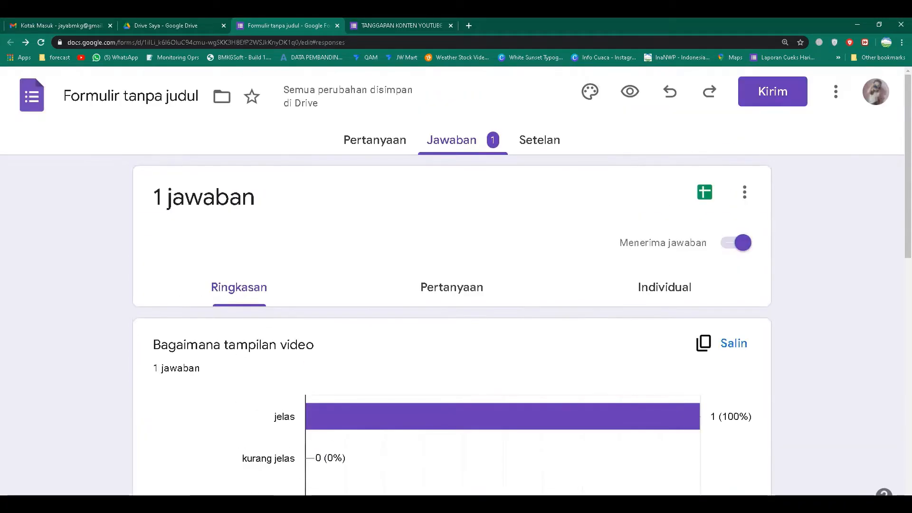
{"action": "scroll", "coordinate": [456, 280], "scroll_direction": "down", "scroll_amount": 4}
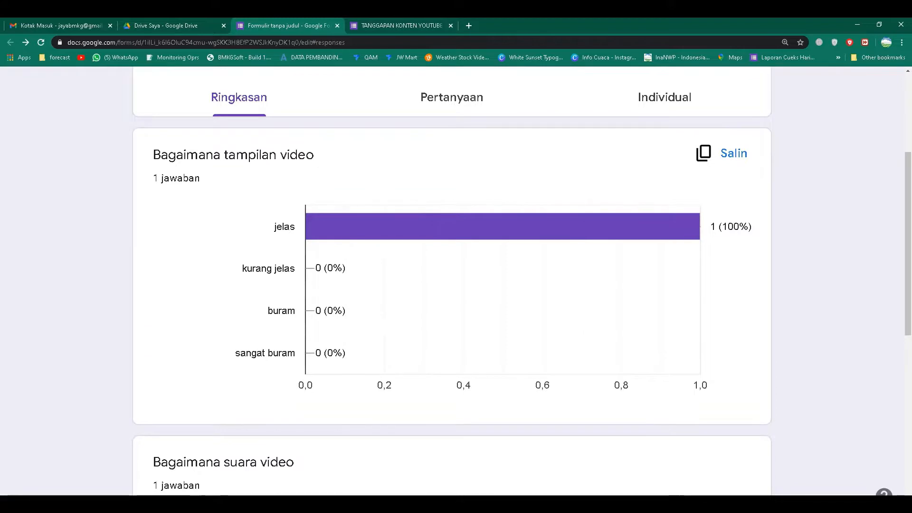
{"action": "scroll", "coordinate": [456, 280], "scroll_direction": "down", "scroll_amount": 9}
{"action": "scroll", "coordinate": [456, 280], "scroll_direction": "up", "scroll_amount": 13}
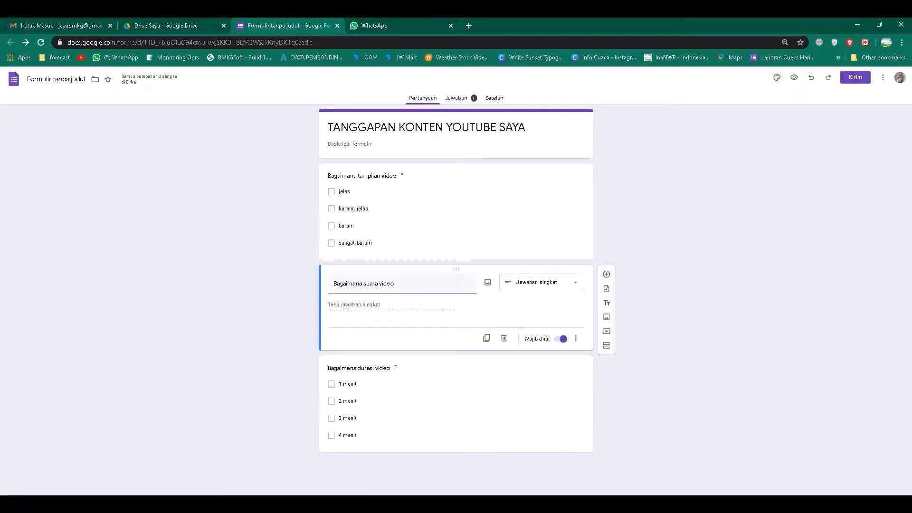
- Copy the form's full, unshortened sharing link from the sending options and leave them
{"action": "key", "text": "ctrl+plus"}
{"action": "key", "text": "ctrl+plus"}
{"action": "key", "text": "ctrl+plus"}
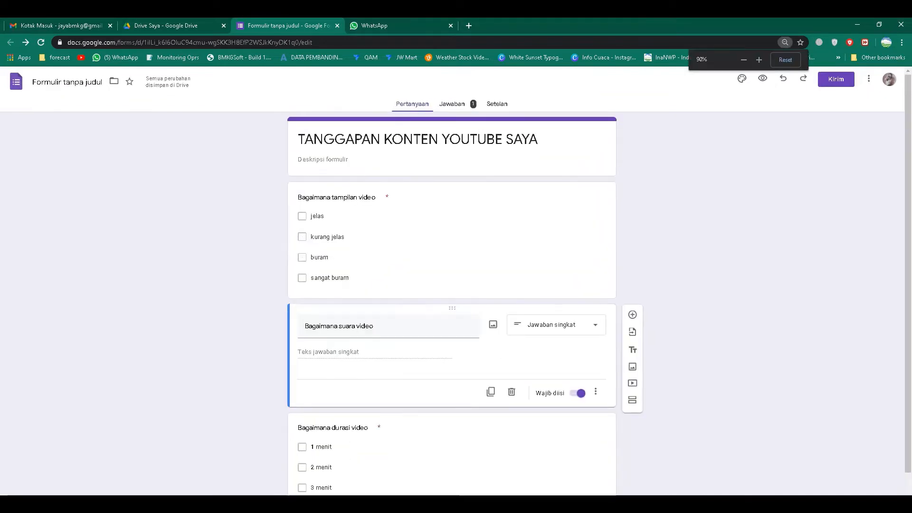
{"action": "key", "text": "ctrl+plus"}
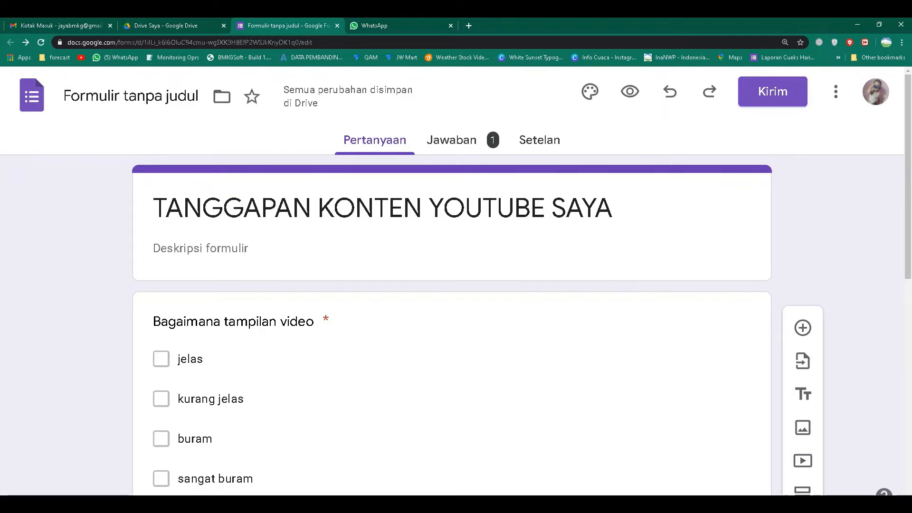
{"action": "left_click", "coordinate": [772, 92]}
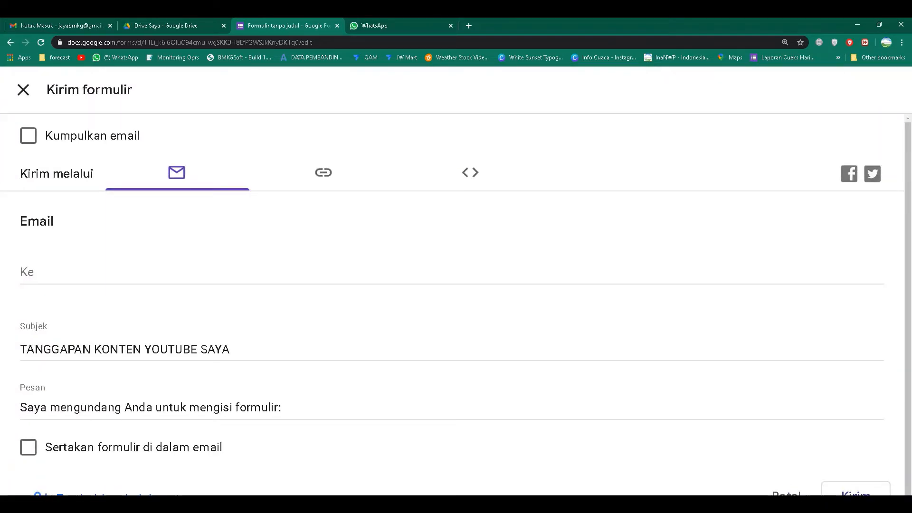
{"action": "scroll", "coordinate": [456, 304], "scroll_direction": "down", "scroll_amount": 1}
{"action": "scroll", "coordinate": [456, 304], "scroll_direction": "up", "scroll_amount": 1}
{"action": "left_click", "coordinate": [324, 172]}
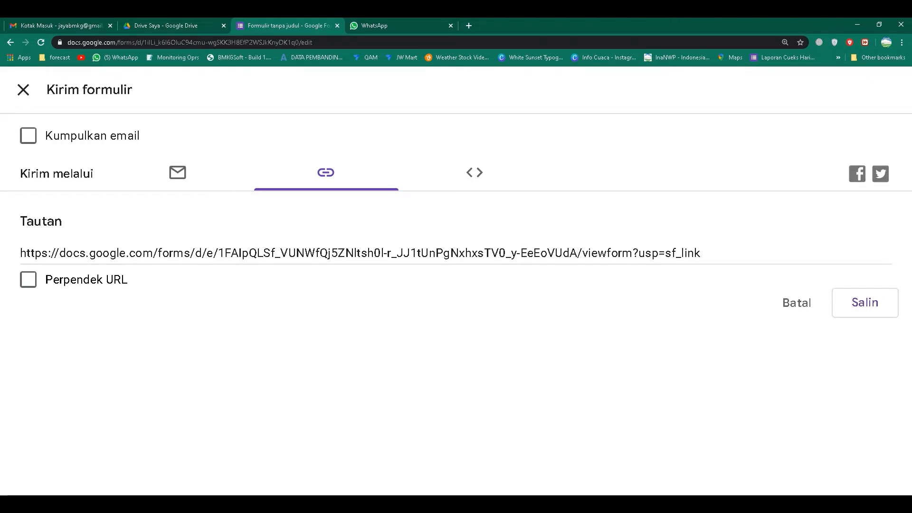
{"action": "left_click", "coordinate": [361, 252]}
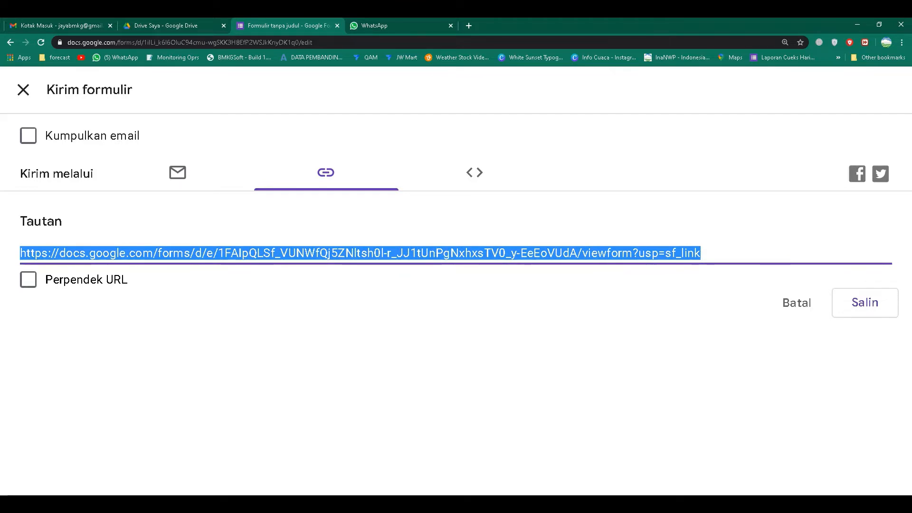
{"action": "key", "text": "ctrl+c"}
{"action": "key", "text": "Escape"}
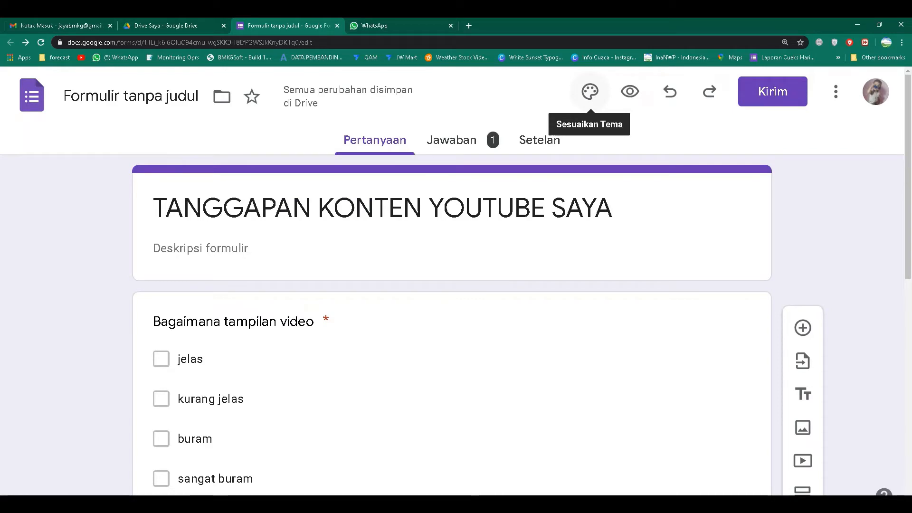
- Try the red and cyan theme colours and set the form's theme colour to light blue
{"action": "left_click", "coordinate": [589, 90]}
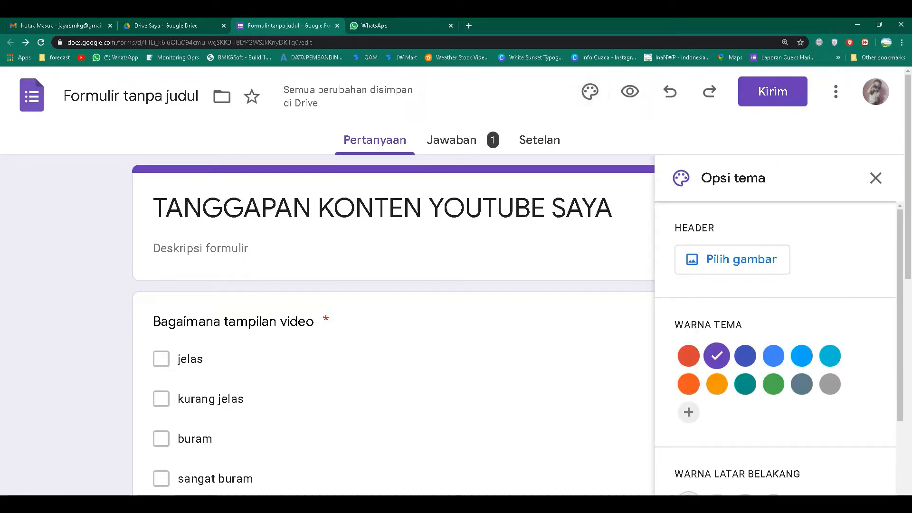
{"action": "left_click", "coordinate": [688, 355]}
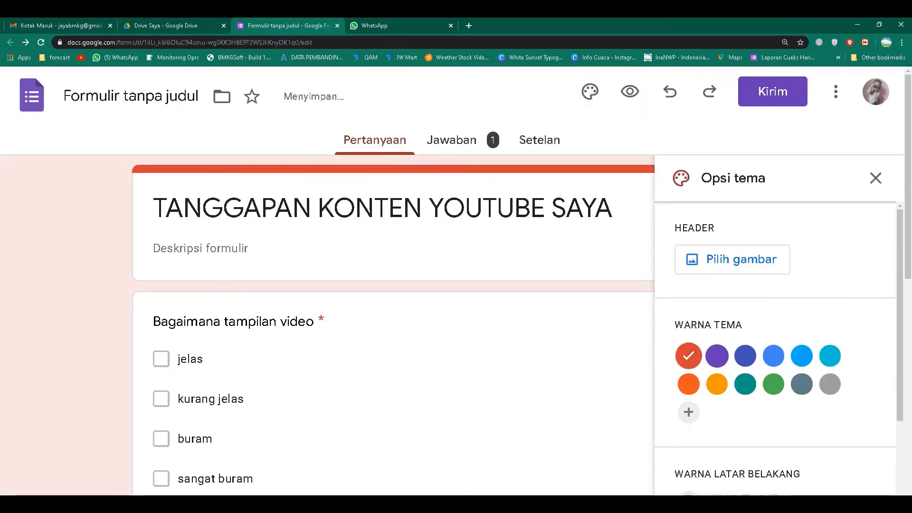
{"action": "left_click", "coordinate": [829, 355]}
{"action": "left_click", "coordinate": [801, 355]}
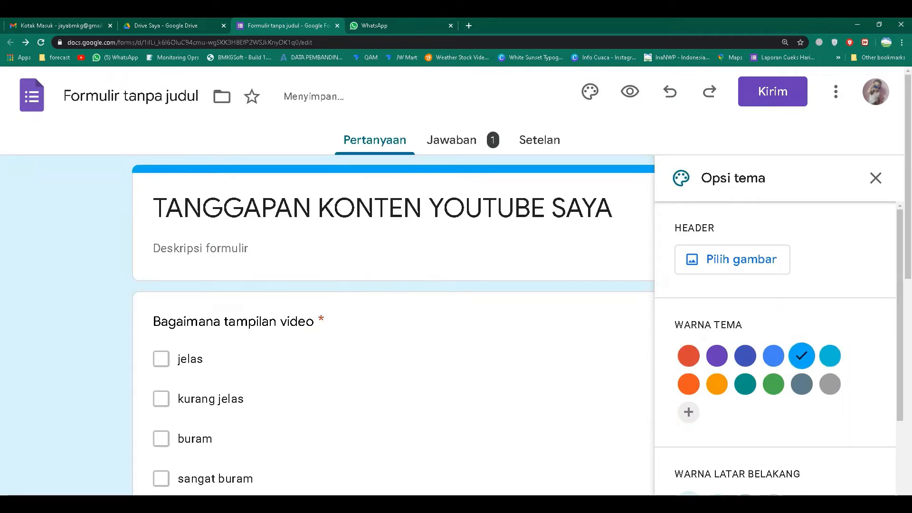
{"action": "left_click", "coordinate": [875, 177]}
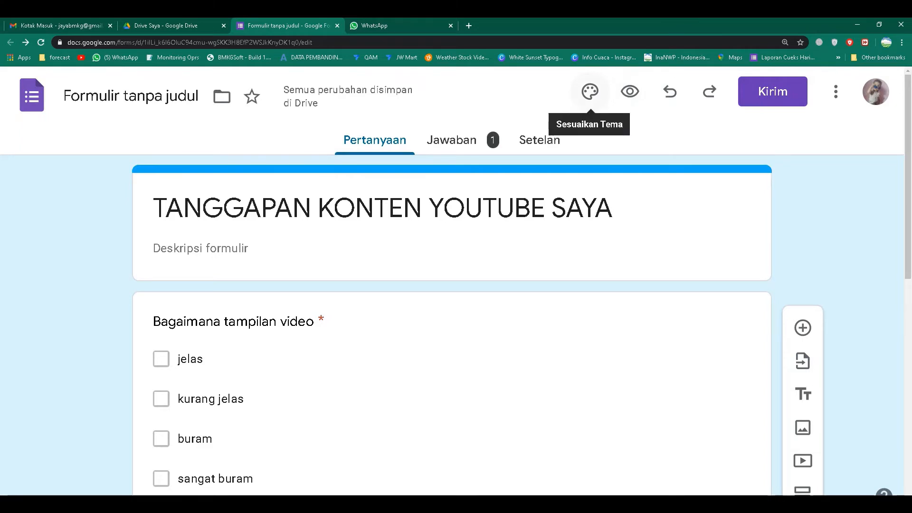
{"action": "left_click", "coordinate": [589, 91]}
{"action": "key", "text": "Escape"}
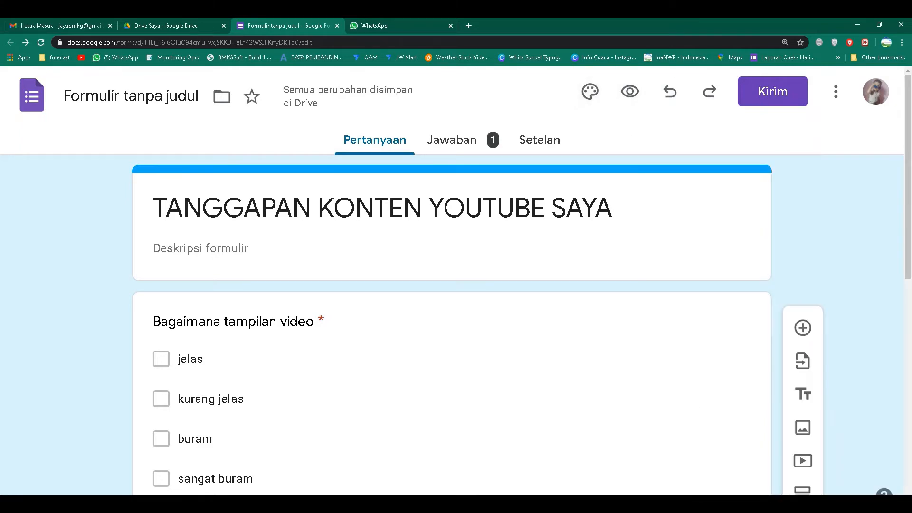
- Reduce the page display until the whole form fits in view
{"action": "key", "text": "ctrl+minus"}
{"action": "key", "text": "ctrl+minus"}
{"action": "key", "text": "ctrl+minus"}
{"action": "key", "text": "ctrl+minus"}
{"action": "key", "text": "ctrl+minus"}
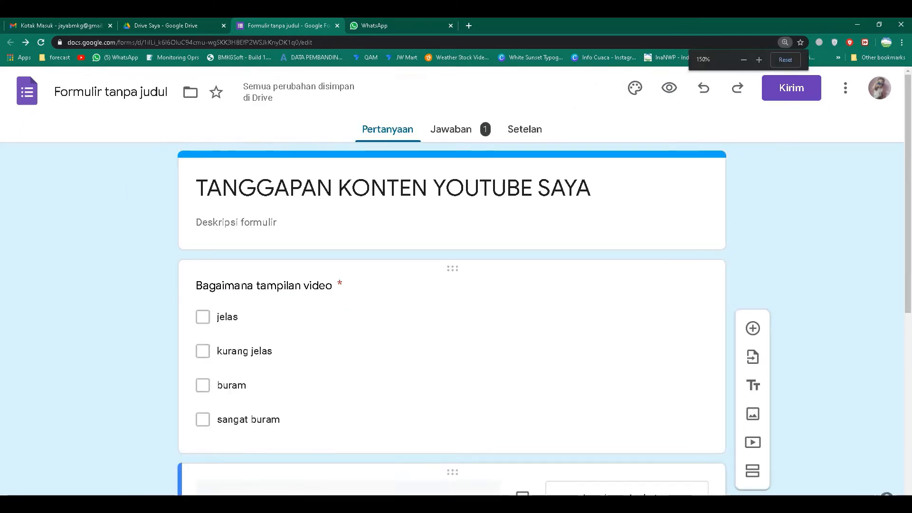
{"action": "key", "text": "ctrl+minus"}
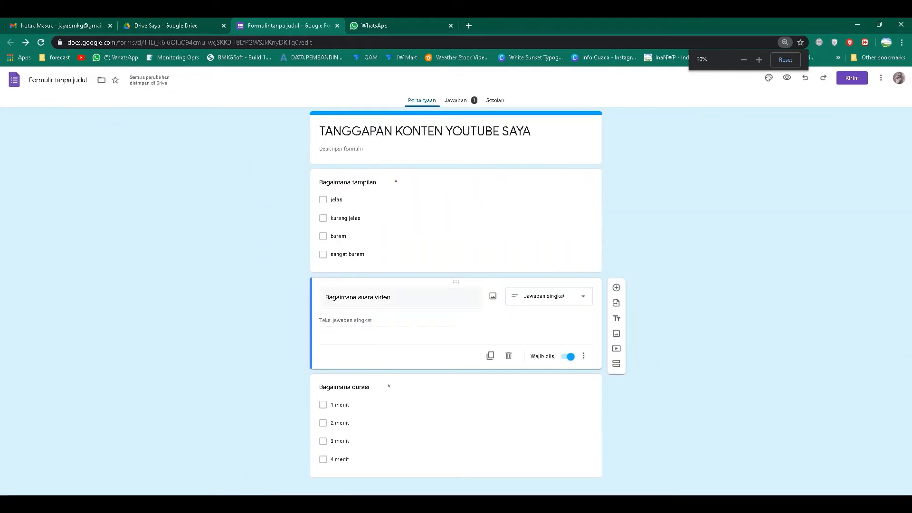